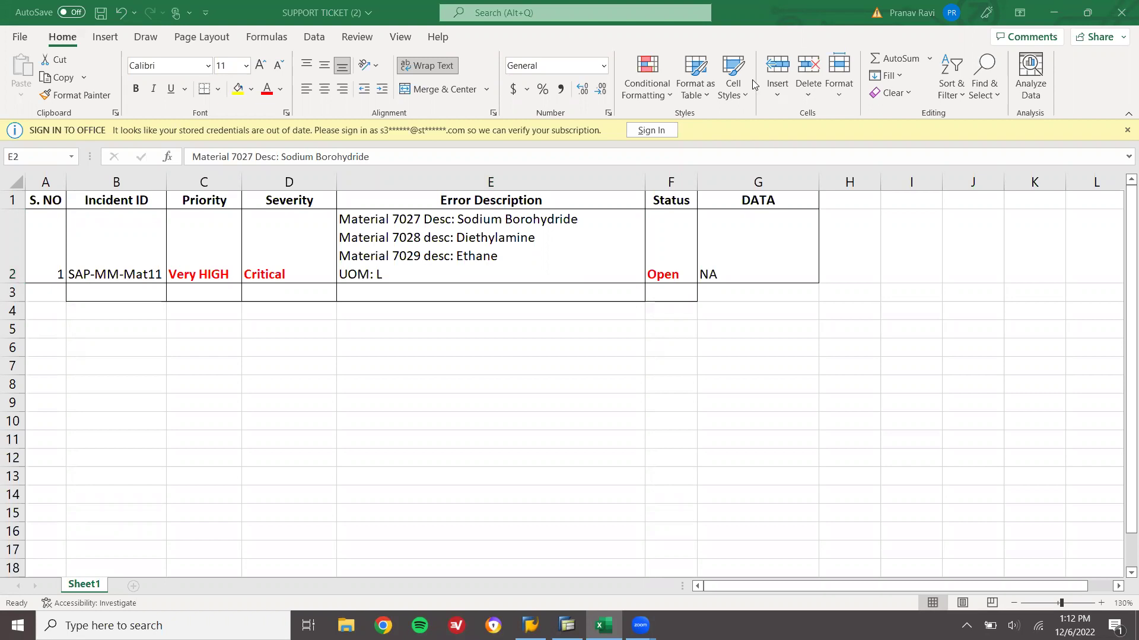
Review the Excel ticket's error description for the 7027–7029 material names and UOM: L.
left_click(571, 220)
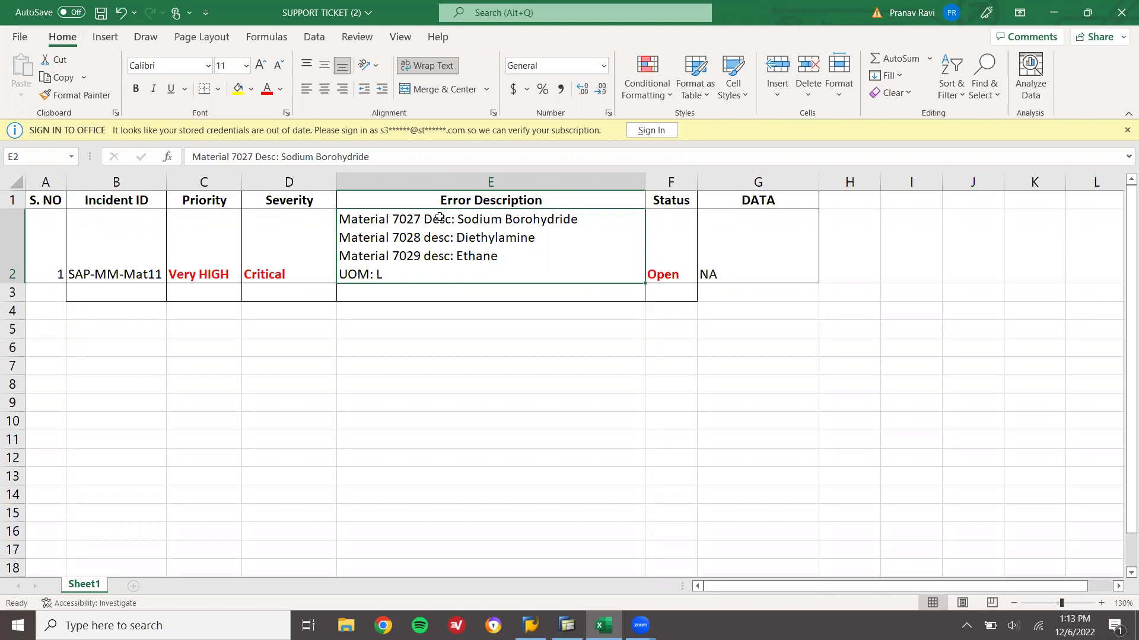
double_click(419, 219)
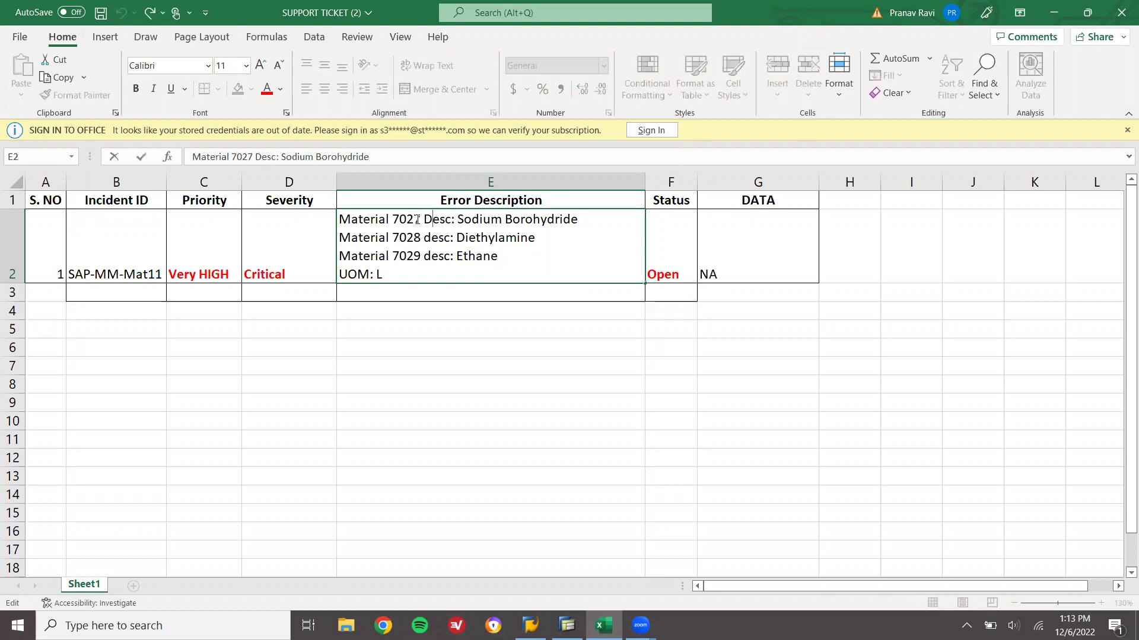
left_click_drag(420, 220, 578, 220)
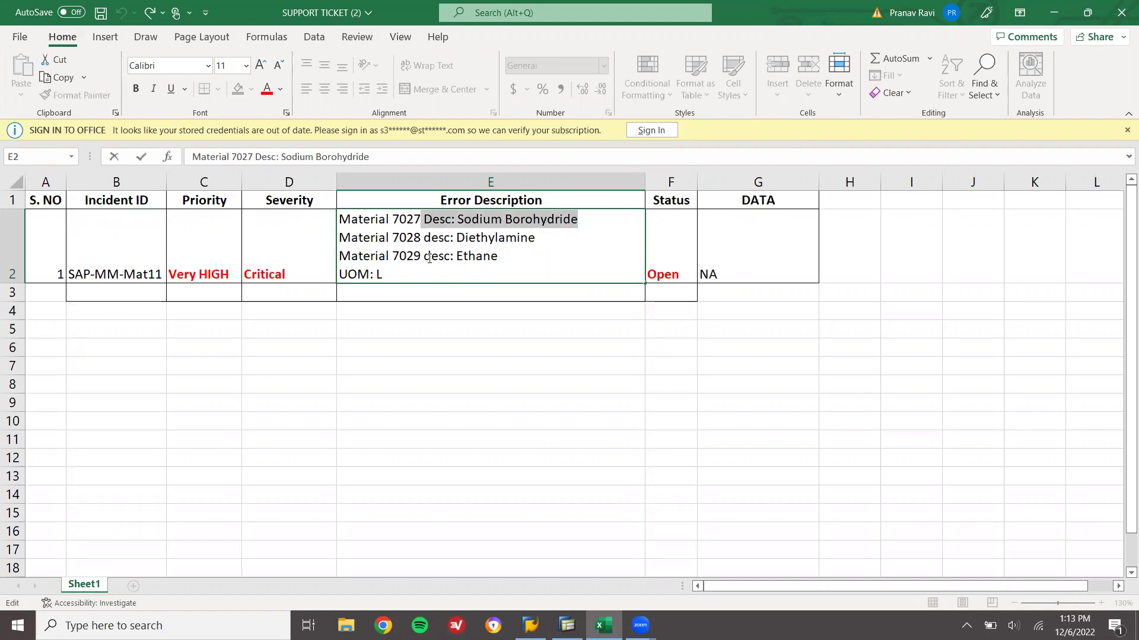
left_click_drag(423, 237, 535, 238)
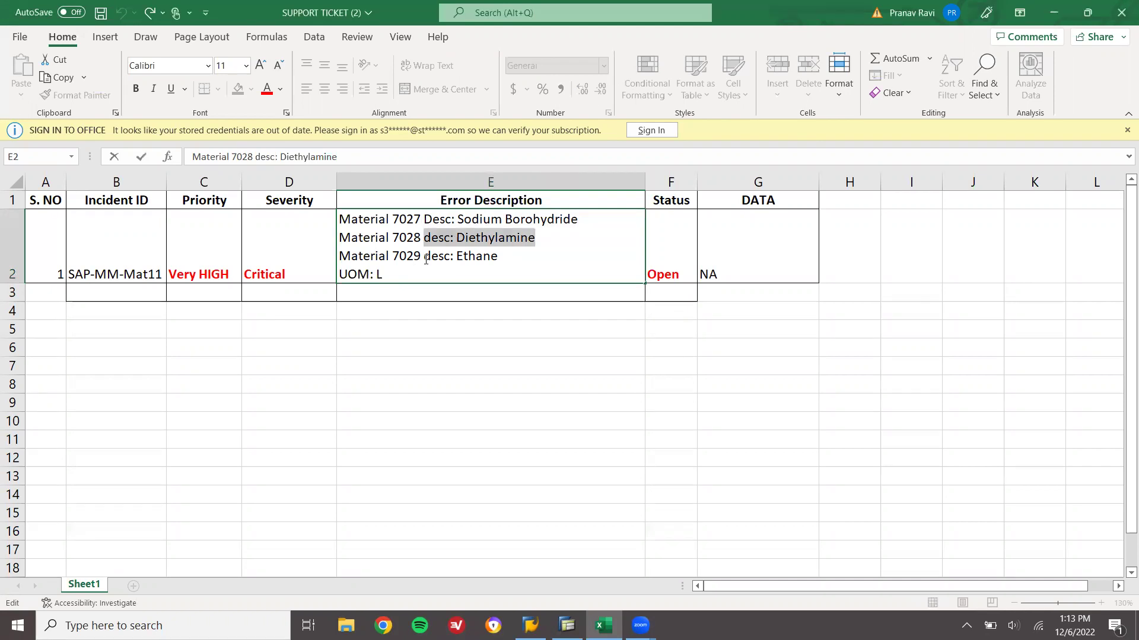
left_click_drag(424, 256, 498, 257)
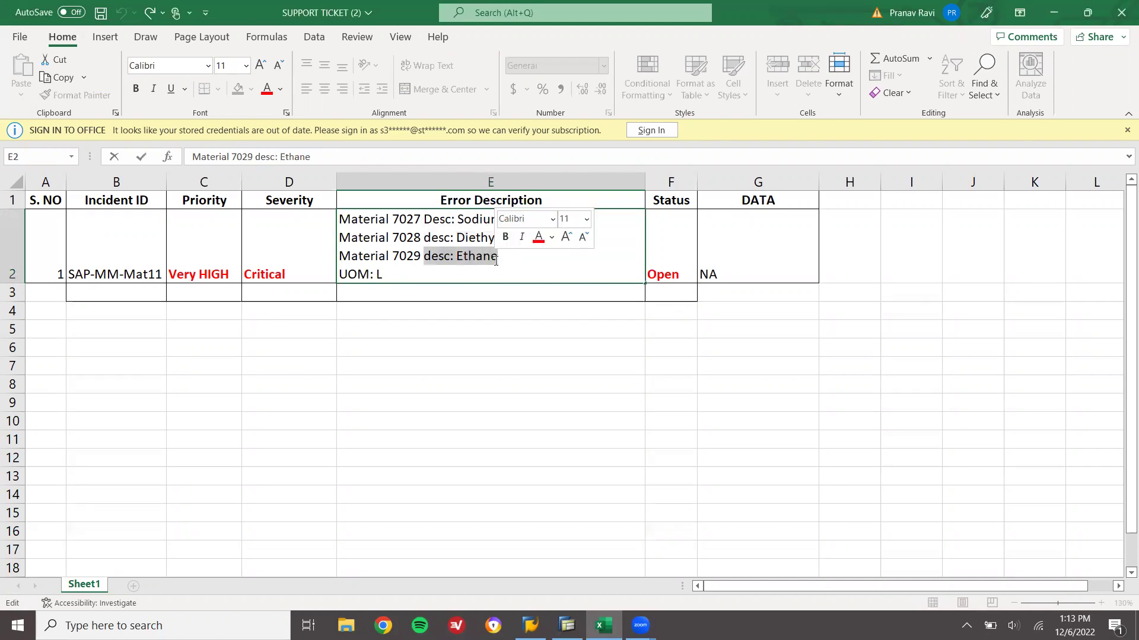
left_click_drag(395, 274, 338, 274)
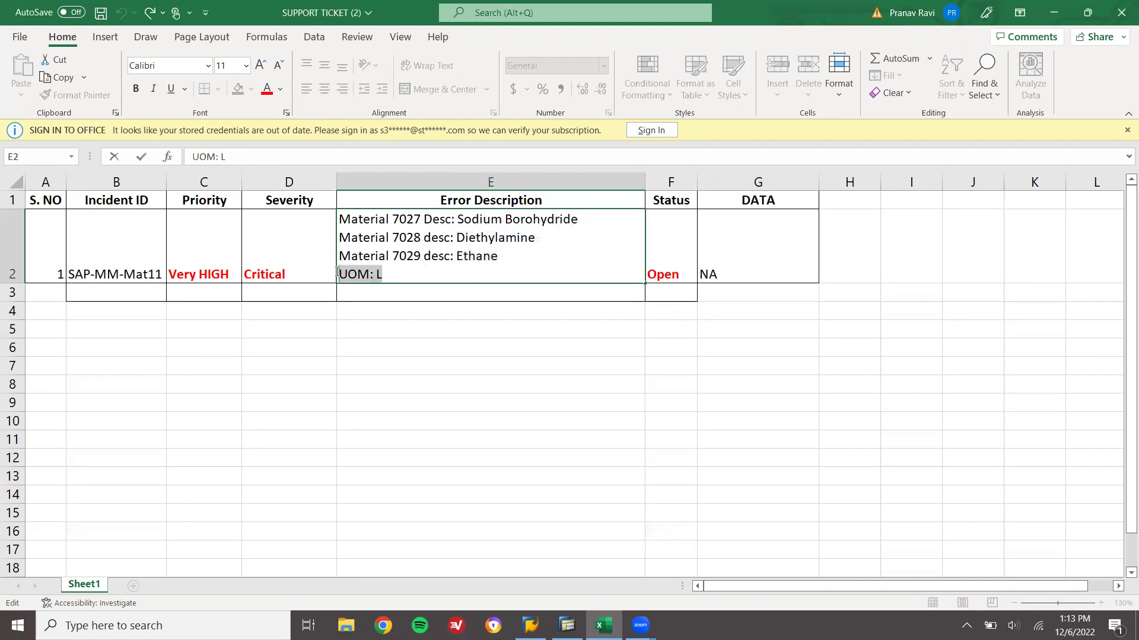
left_click(559, 231)
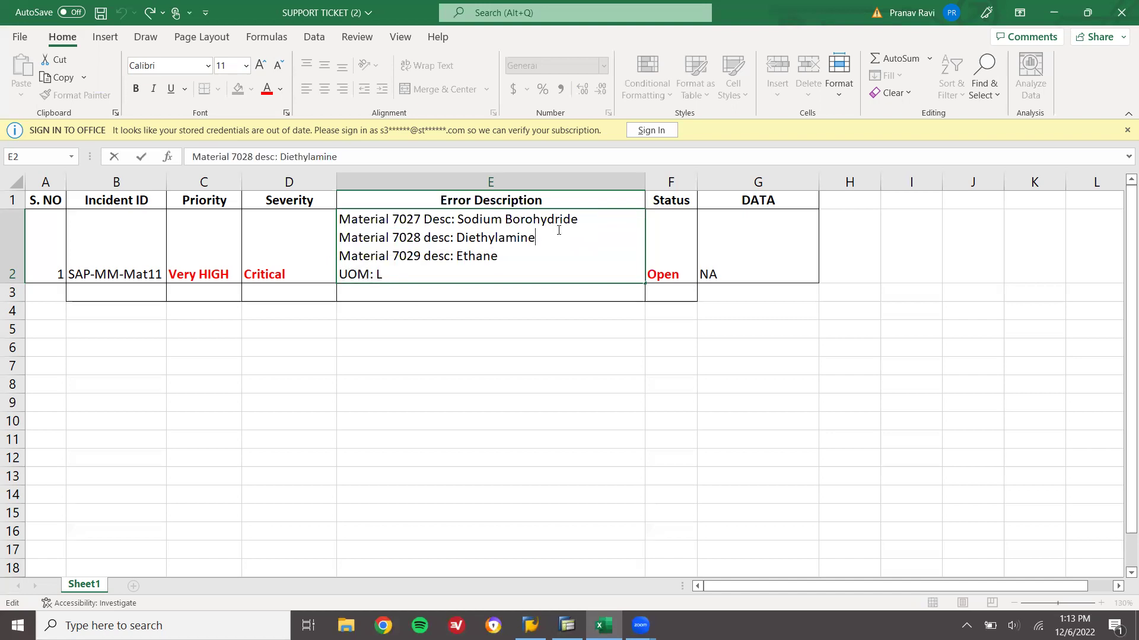
left_click_drag(396, 271, 328, 274)
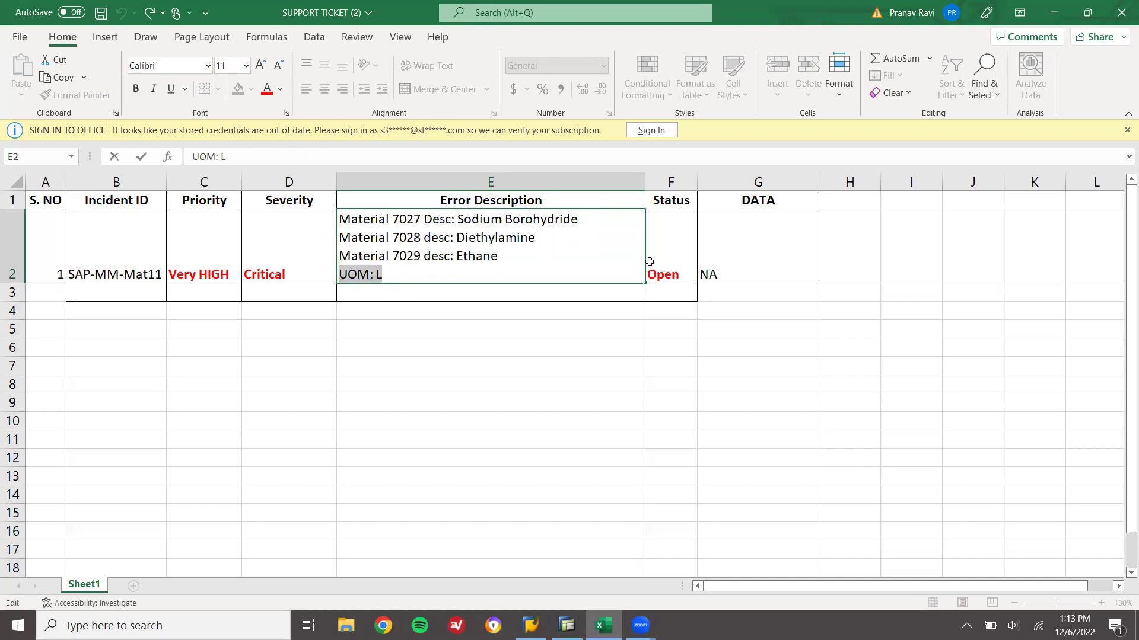
left_click(681, 261)
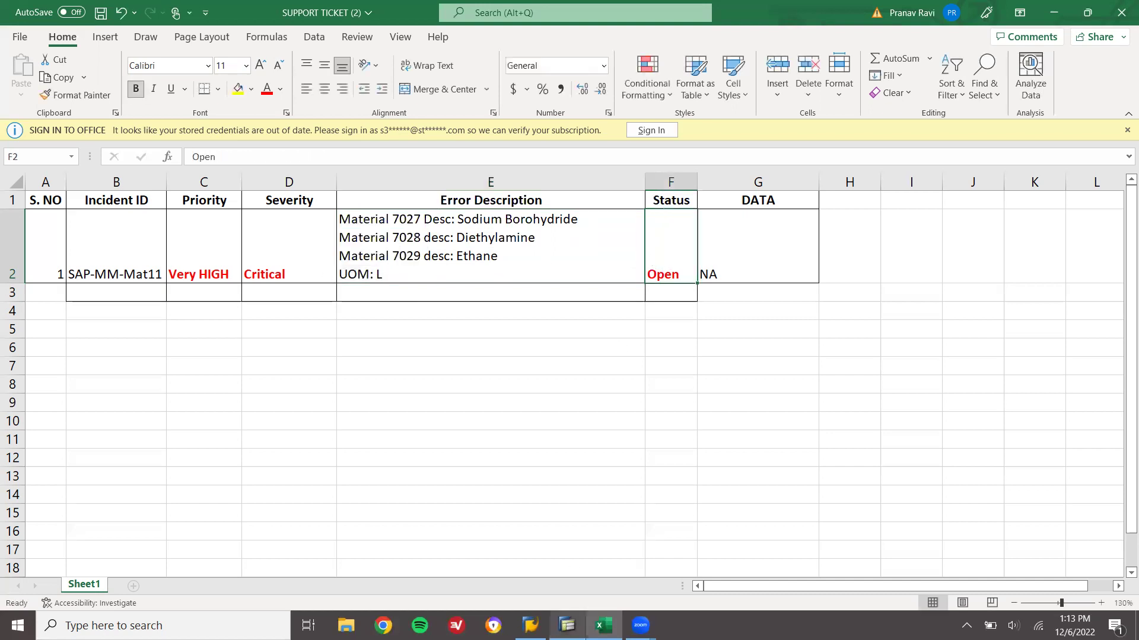
In SAP, display material 7027 with MM03, accepting the default views and org levels.
left_click(567, 626)
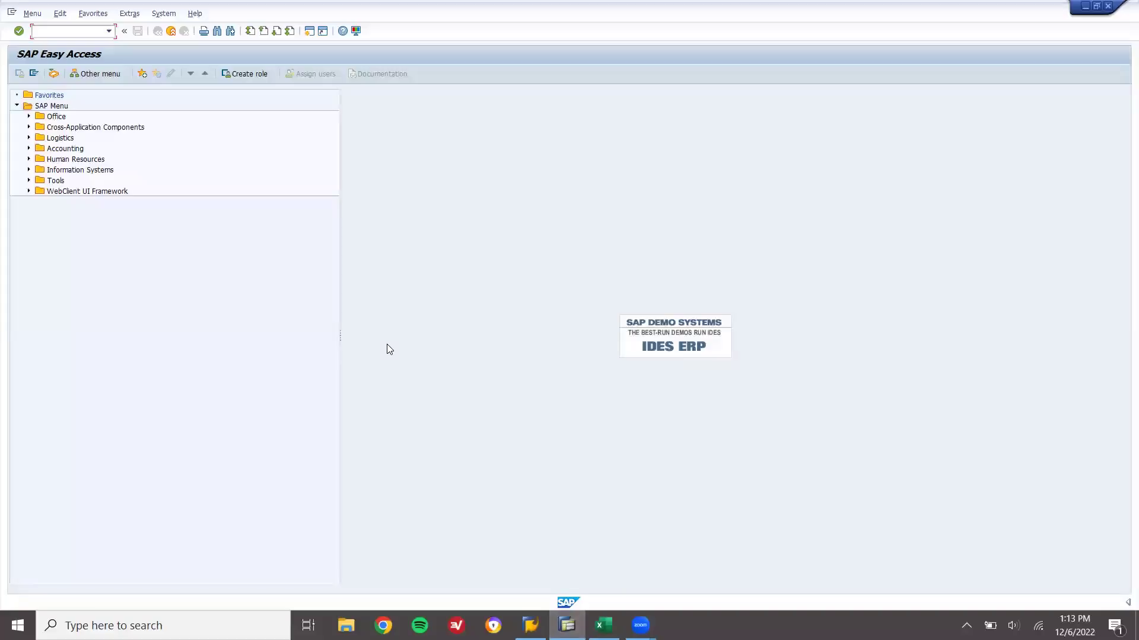
type("MM02")
key("Return")
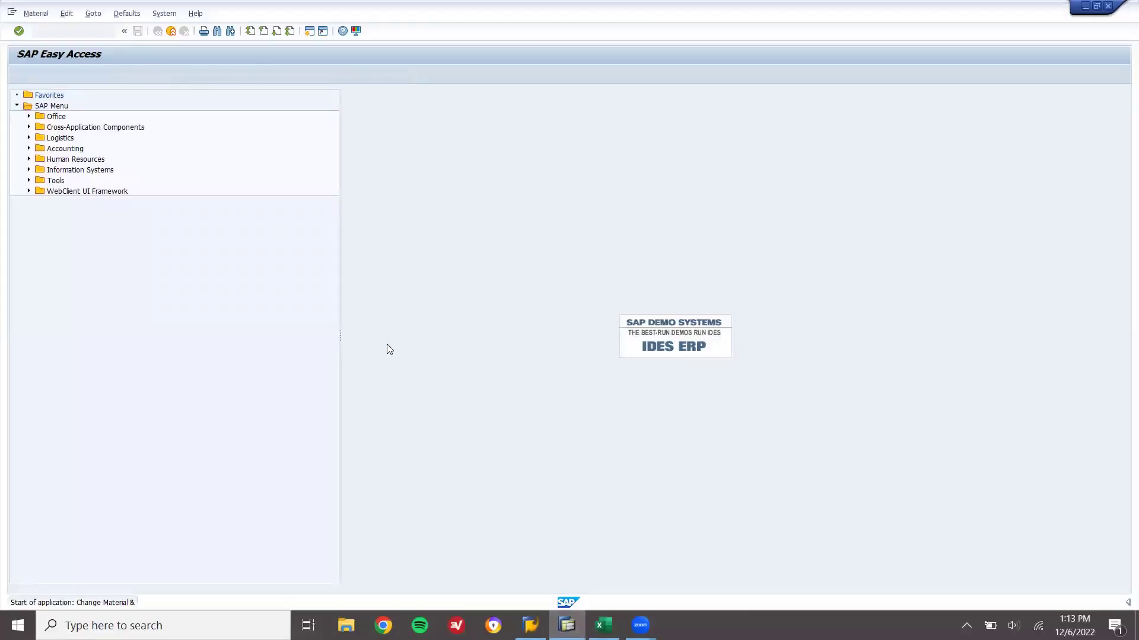
key("F3")
type("MM03")
key("Return")
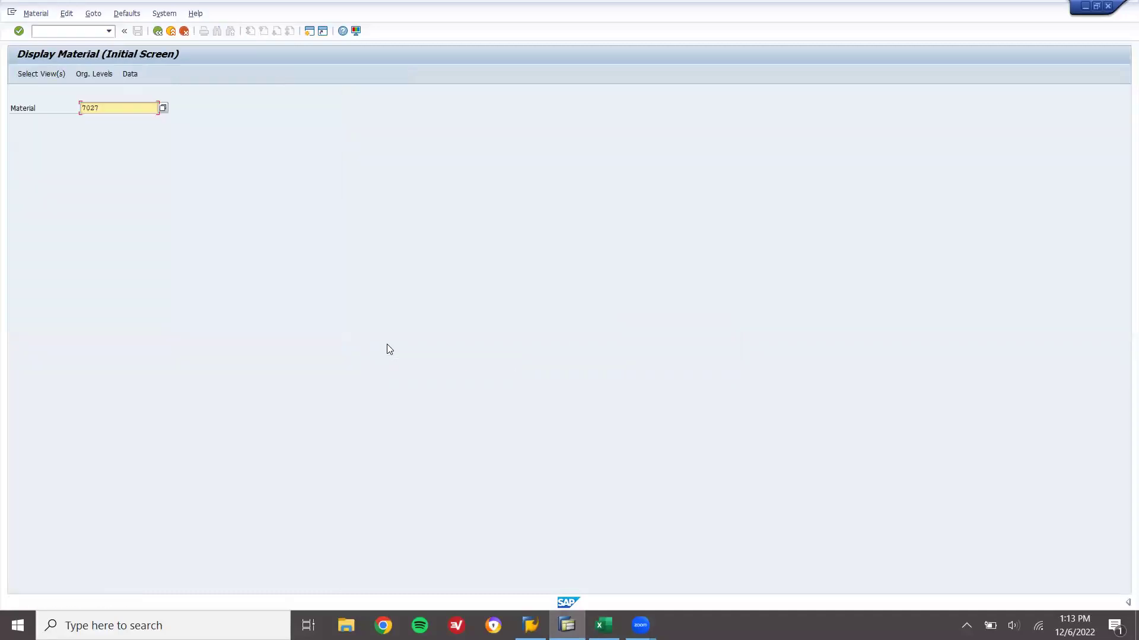
key("Return")
key("Return")
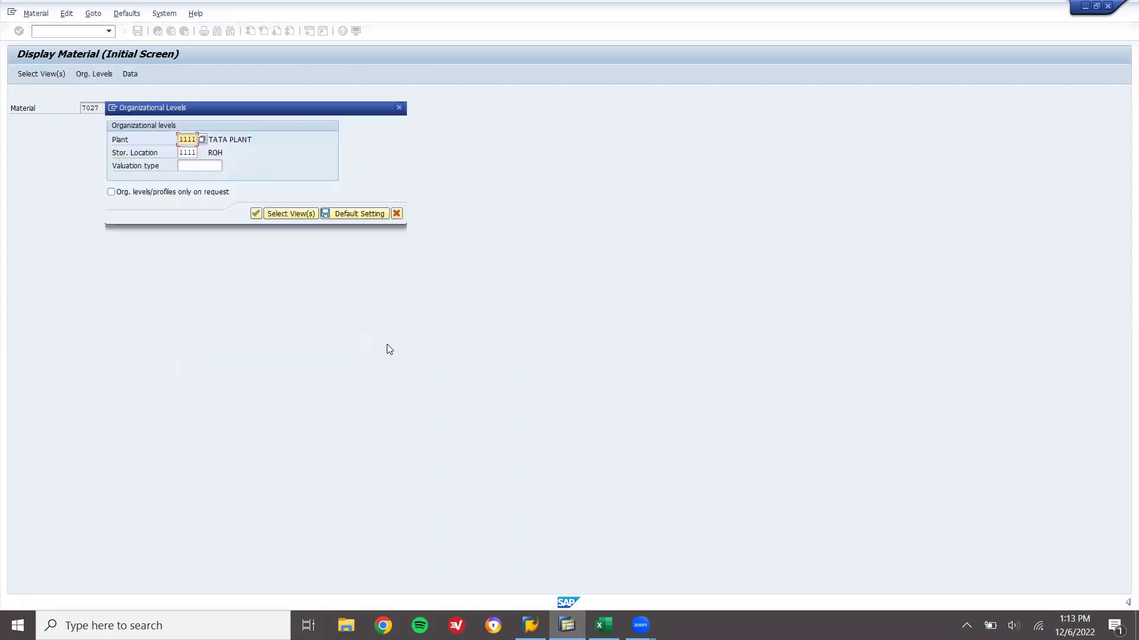
key("Return")
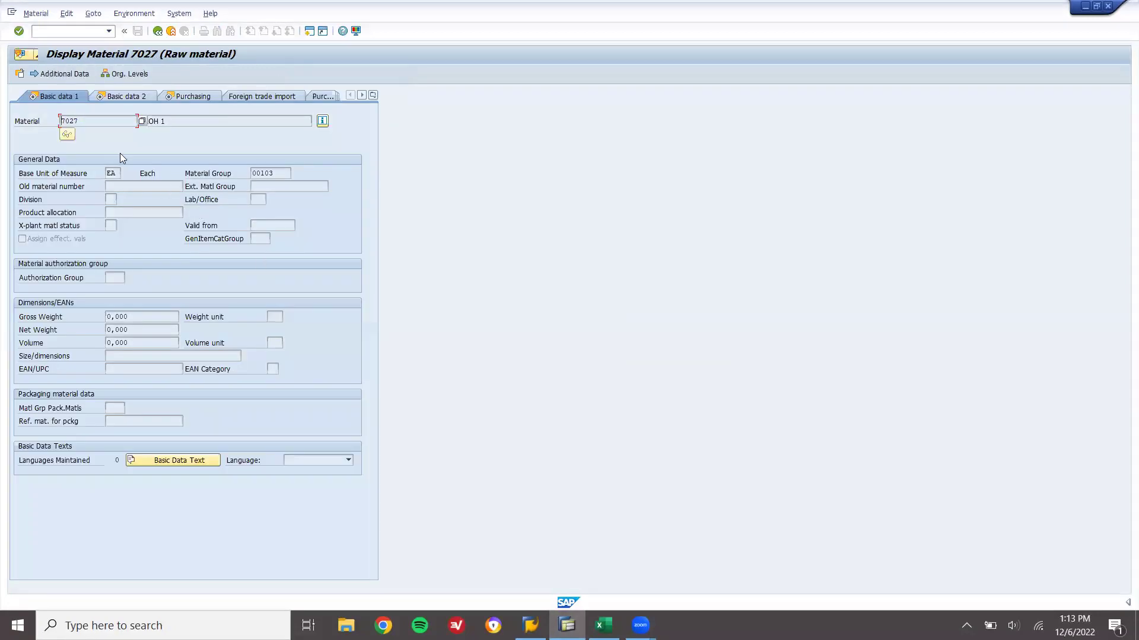
Compare 7027's description ROH 1 with the ticket, then return to the initial screen.
left_click_drag(196, 121, 135, 118)
left_click(604, 625)
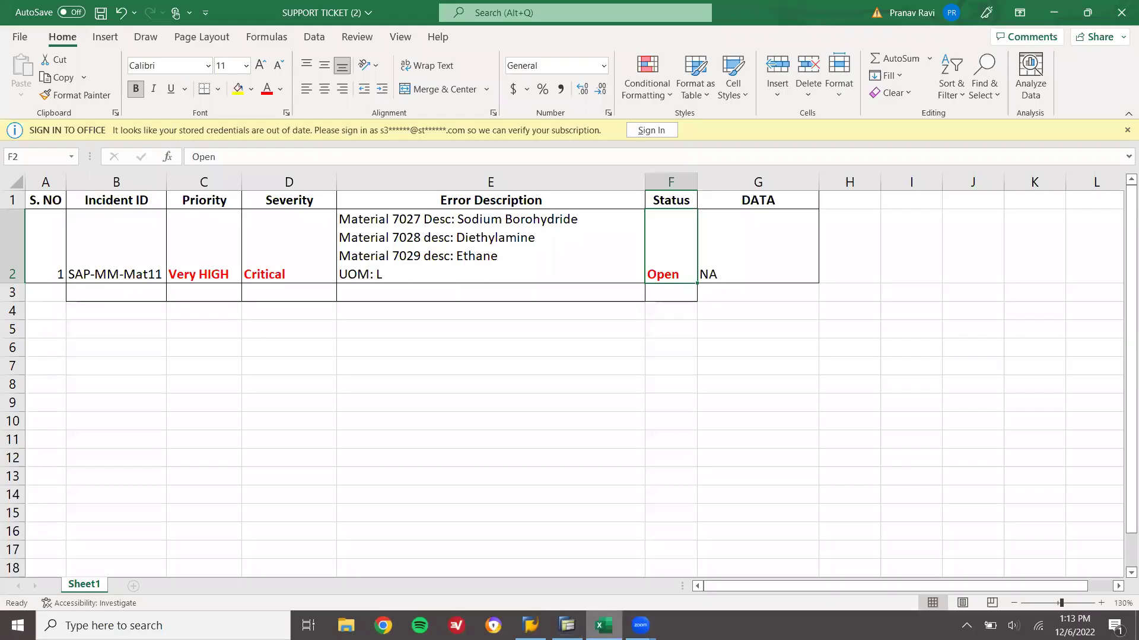
left_click(567, 625)
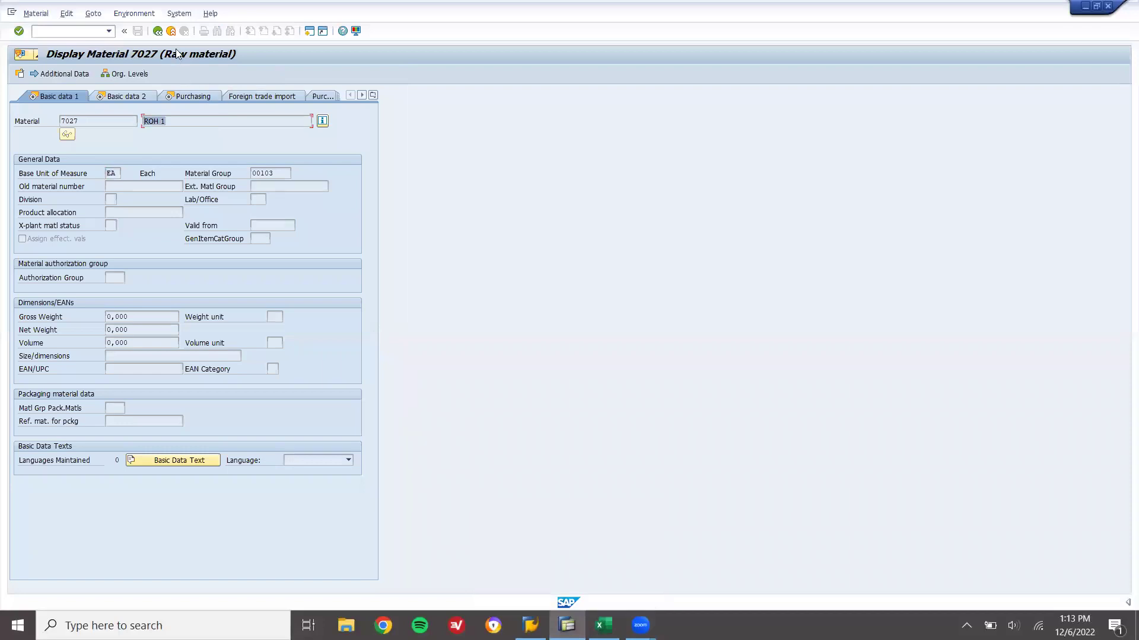
left_click(157, 32)
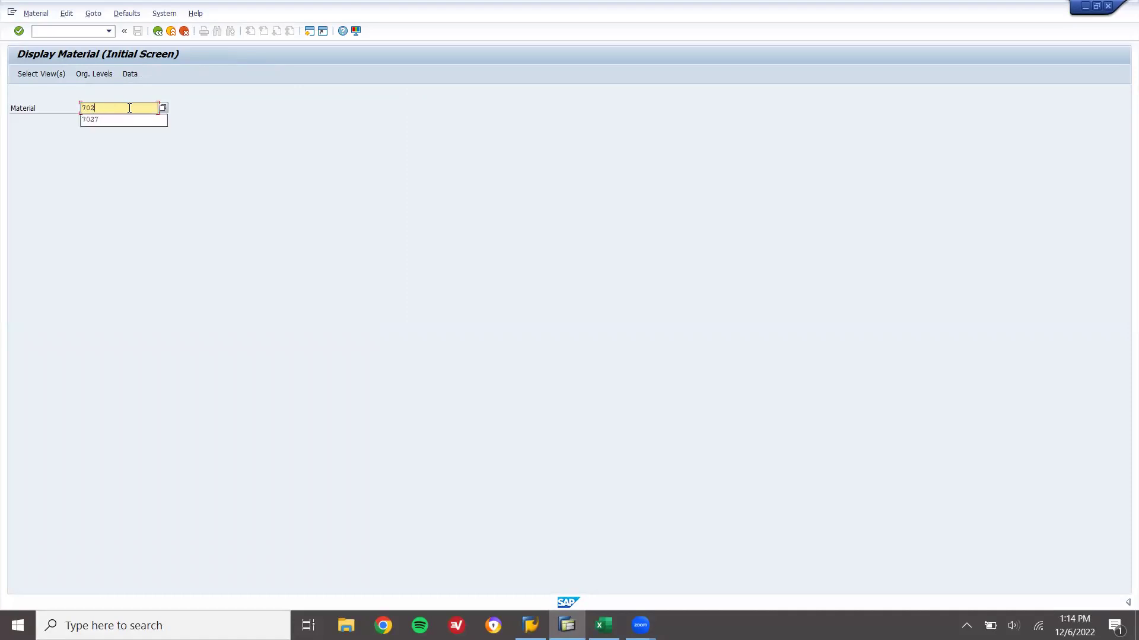
Display material 7028 and check its description ROH 2 and base unit EA.
type("8")
key("Return")
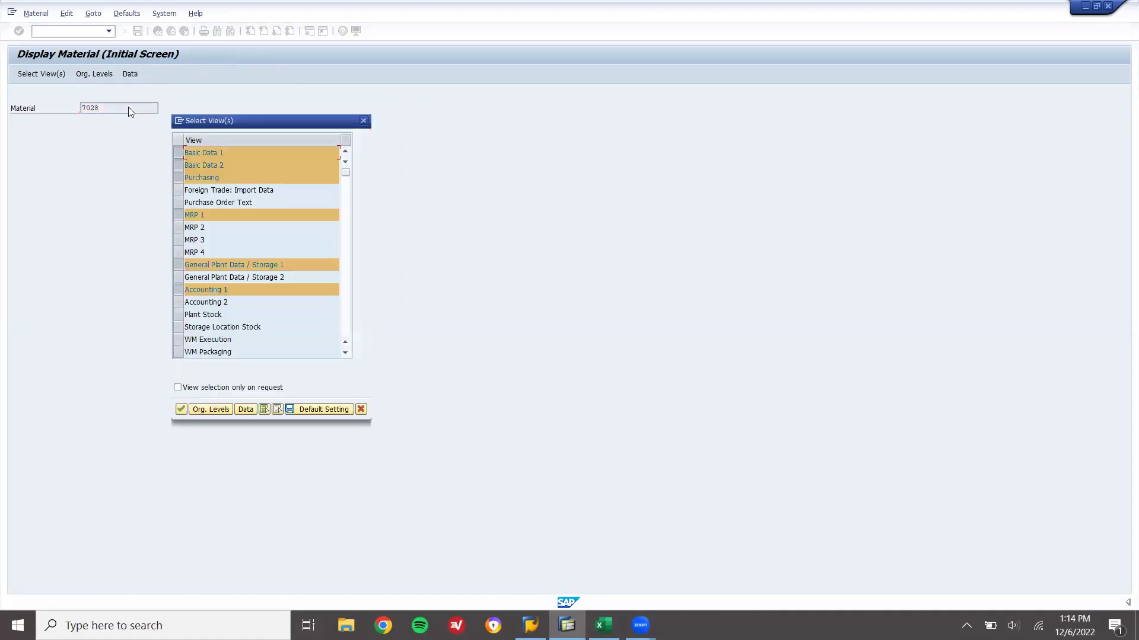
key("Return")
key("Return")
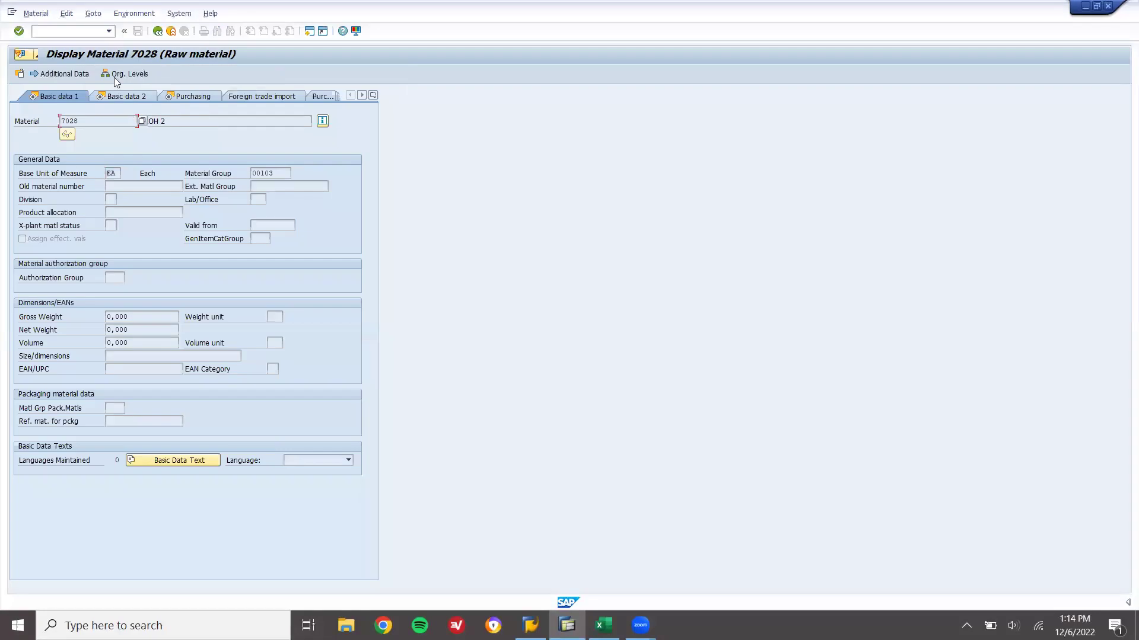
left_click(210, 121)
left_click_drag(207, 123, 136, 122)
left_click_drag(119, 175, 91, 178)
left_click(163, 33)
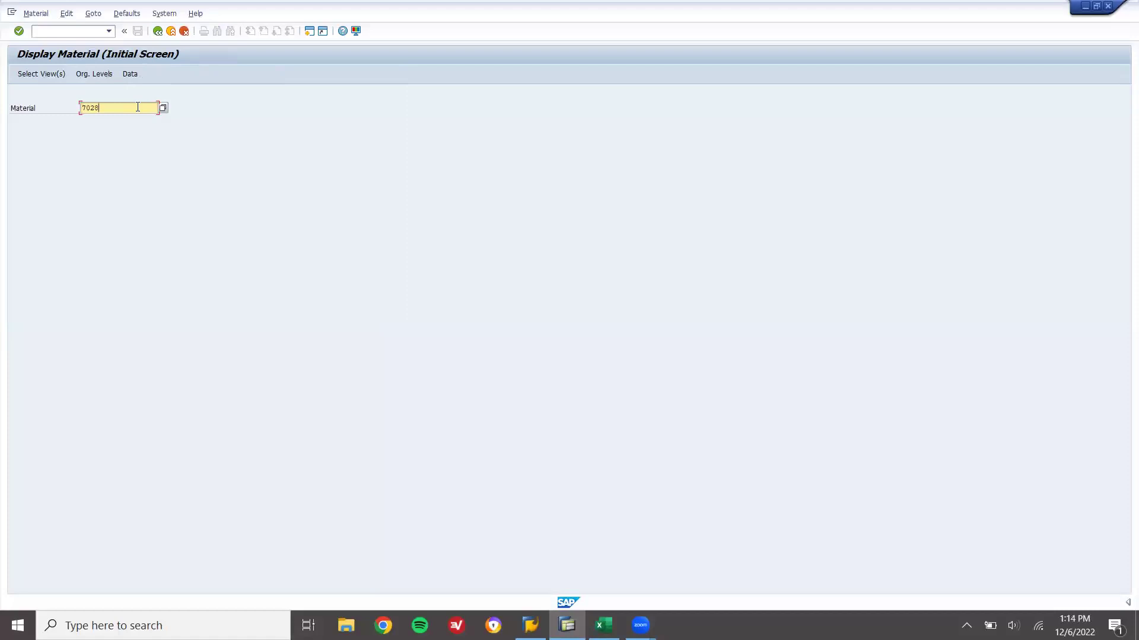
Display material 7029, confirm description ROH 3 and base unit EA, then exit.
key("BackSpace")
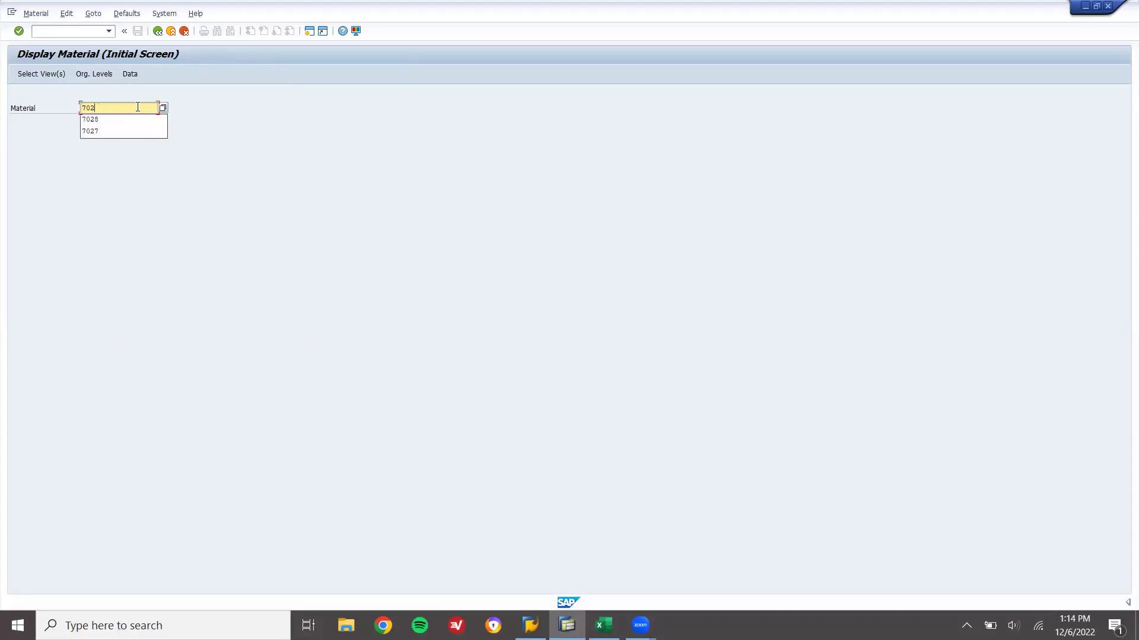
type("9")
key("Return")
key("Return")
key("Return")
left_click(207, 120)
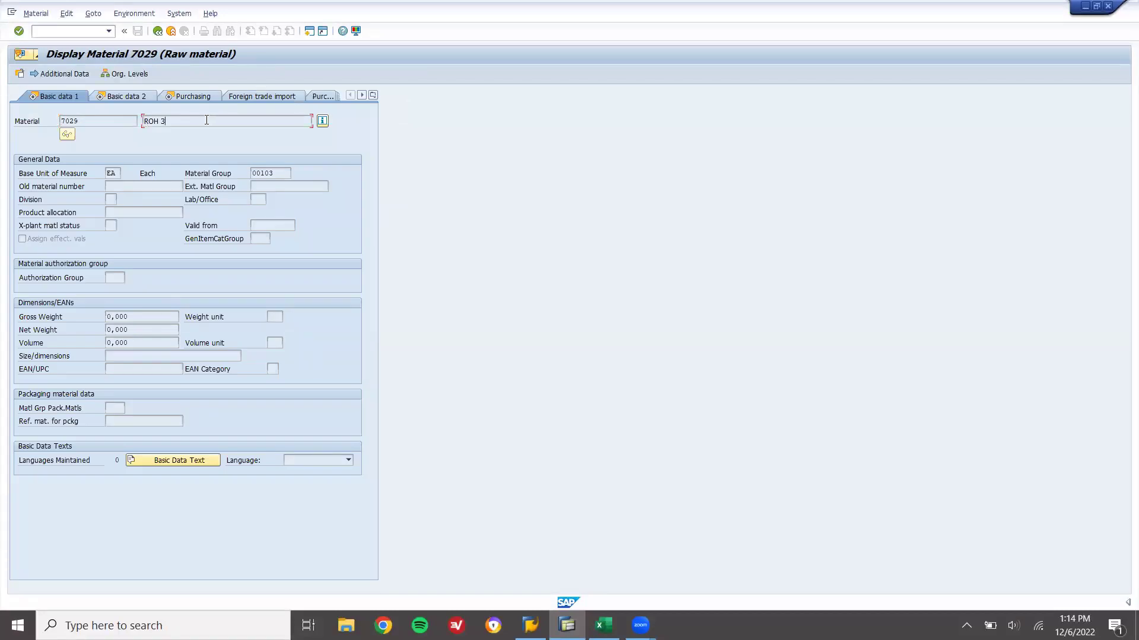
left_click_drag(206, 121, 141, 121)
double_click(113, 173)
left_click(171, 30)
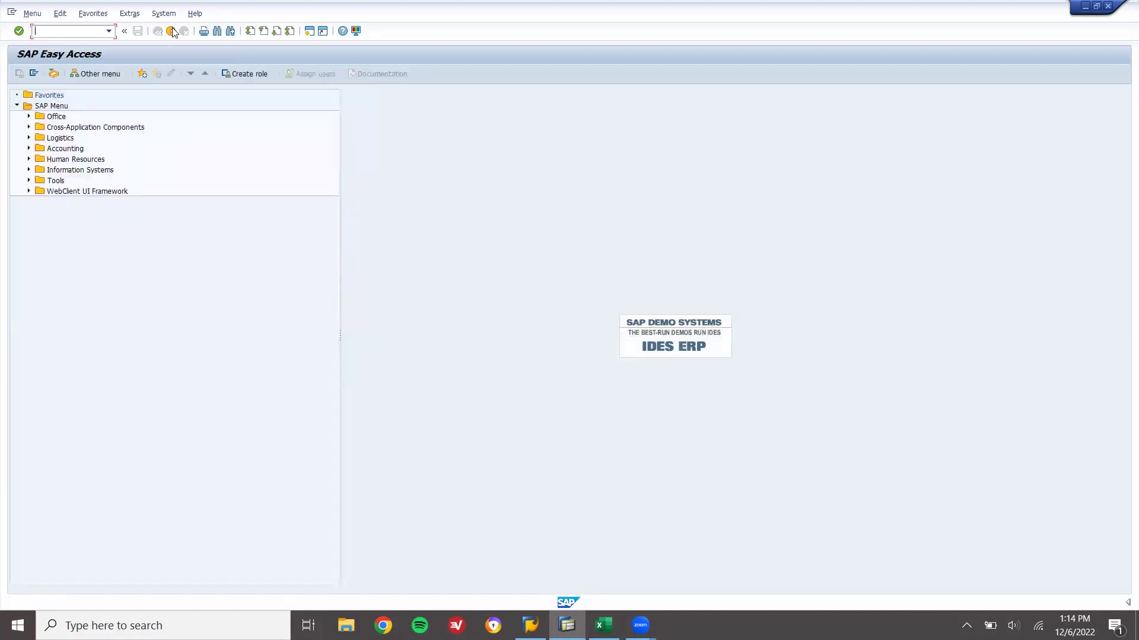
Run MM17 and choose the General Material Data (MARA) table for changing.
type("mm17")
key("Return")
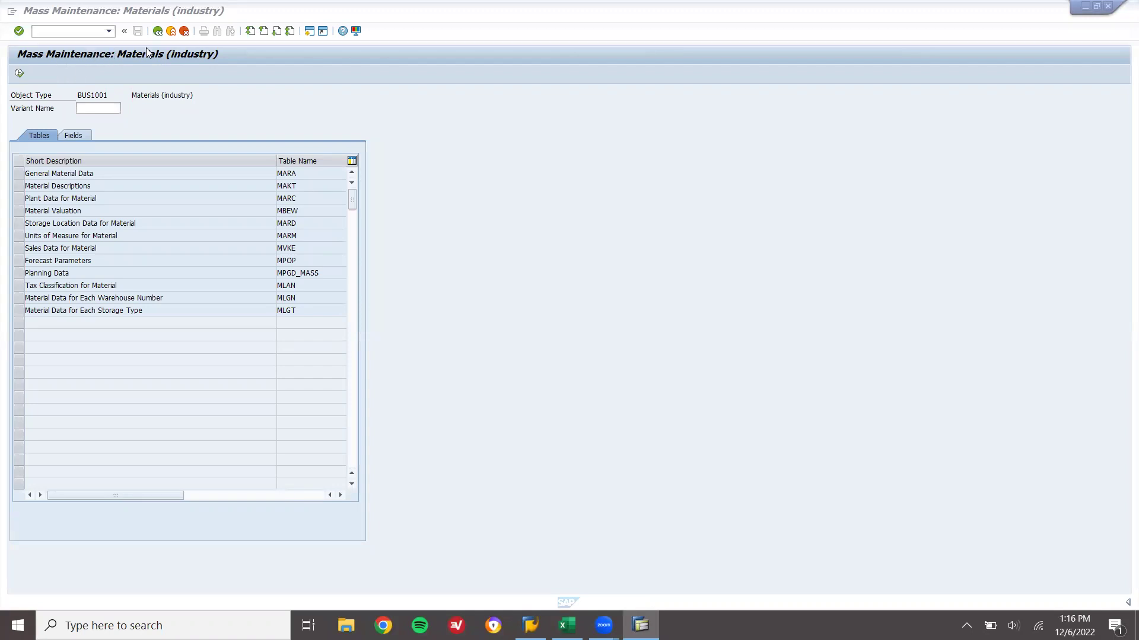
left_click(19, 174)
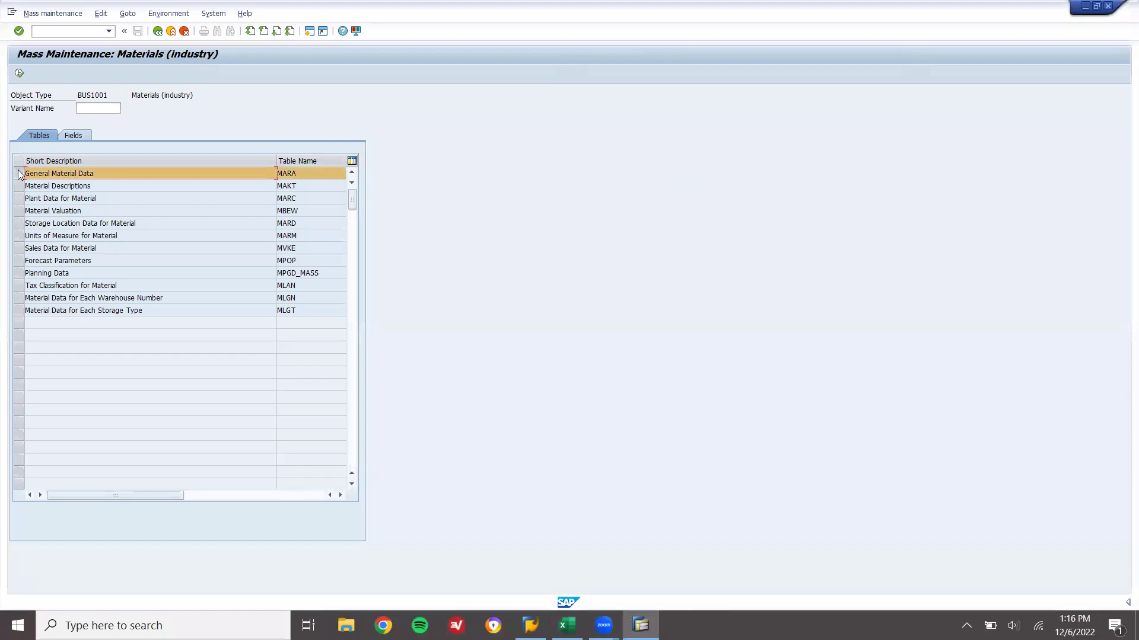
left_click(20, 73)
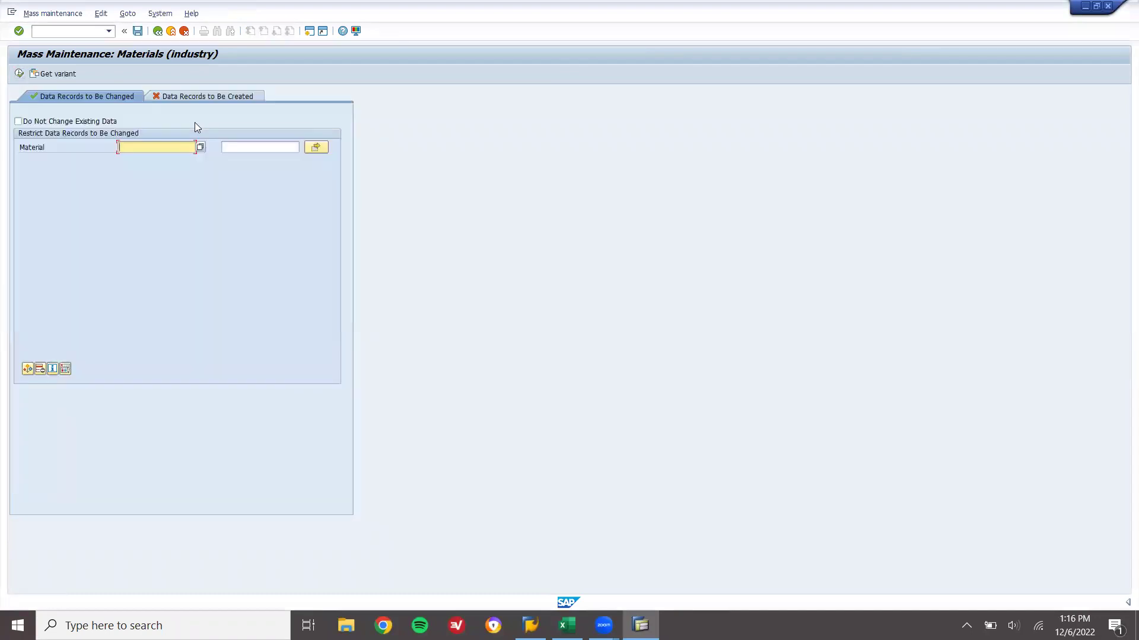
Load materials 7027 to 7029 into mass maintenance.
type("7027")
key("Tab")
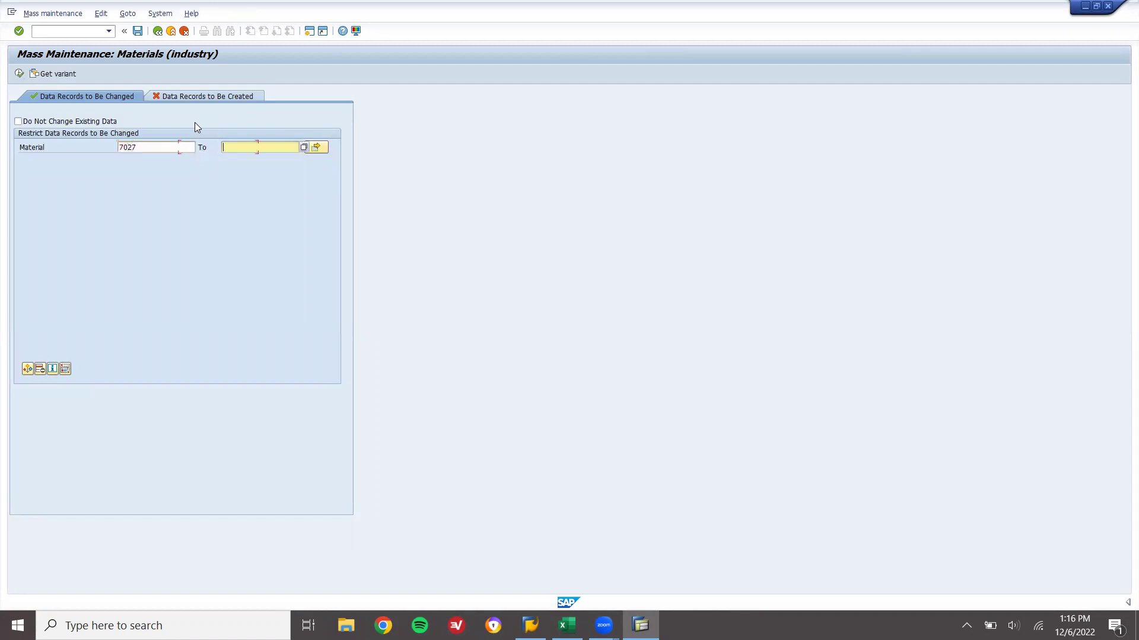
type("7029")
left_click(20, 72)
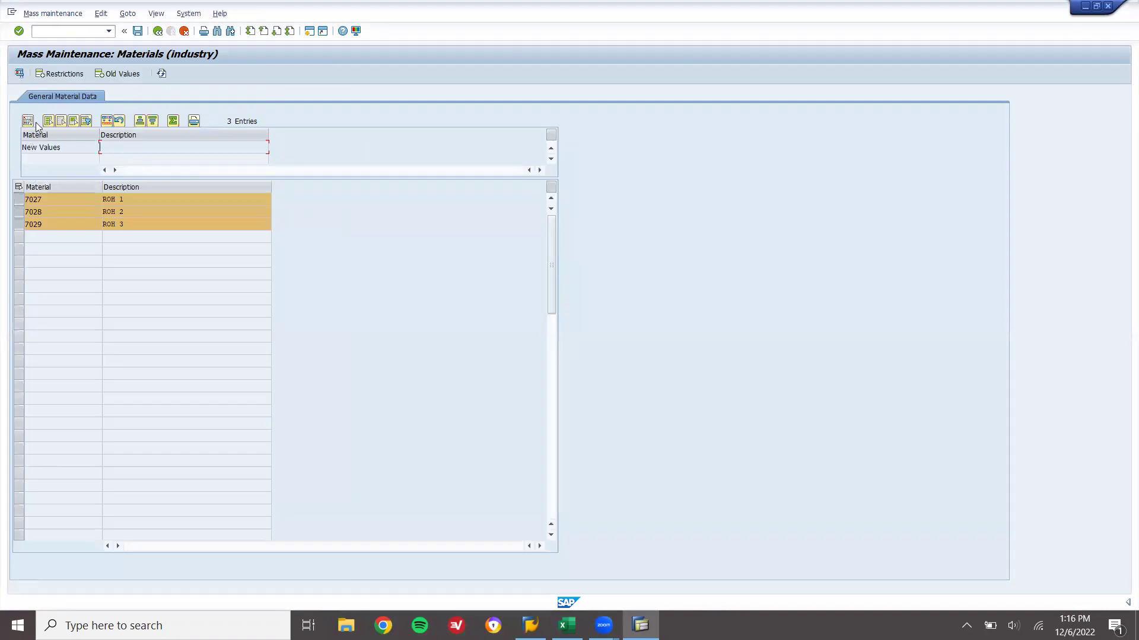
Add Base Unit of Measure as a field to maintain for the three materials.
left_click(27, 121)
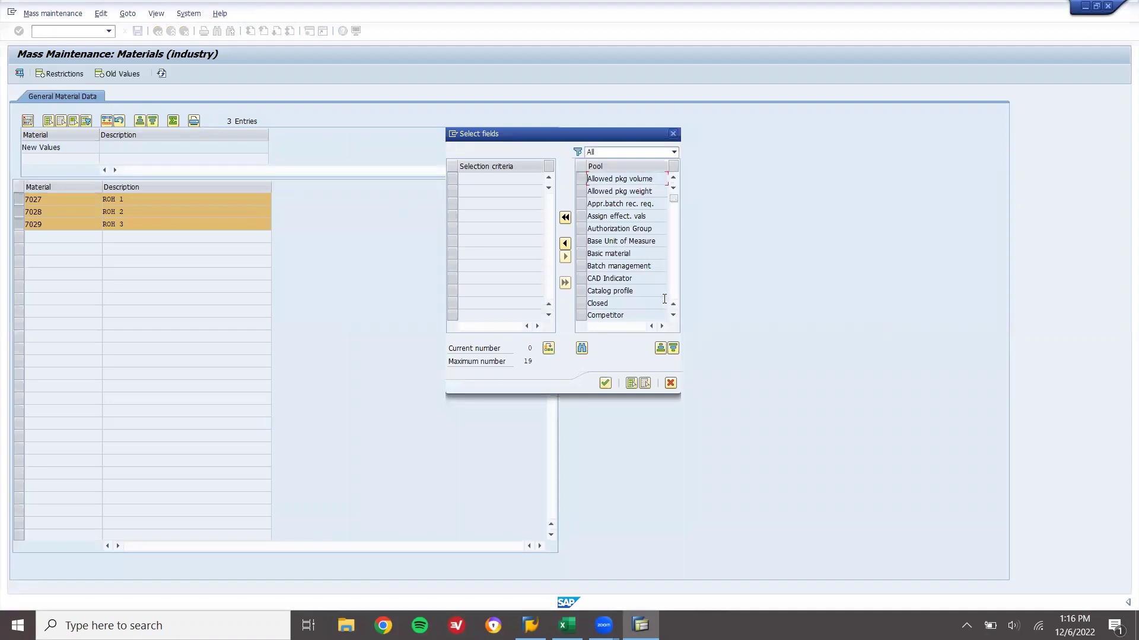
left_click(581, 244)
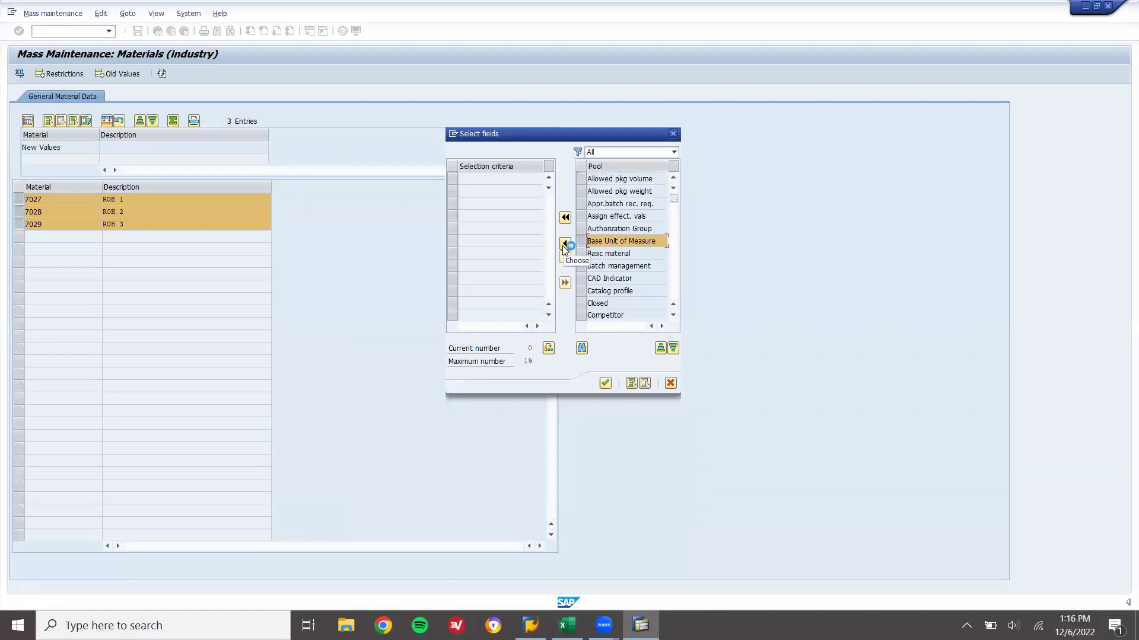
left_click(564, 245)
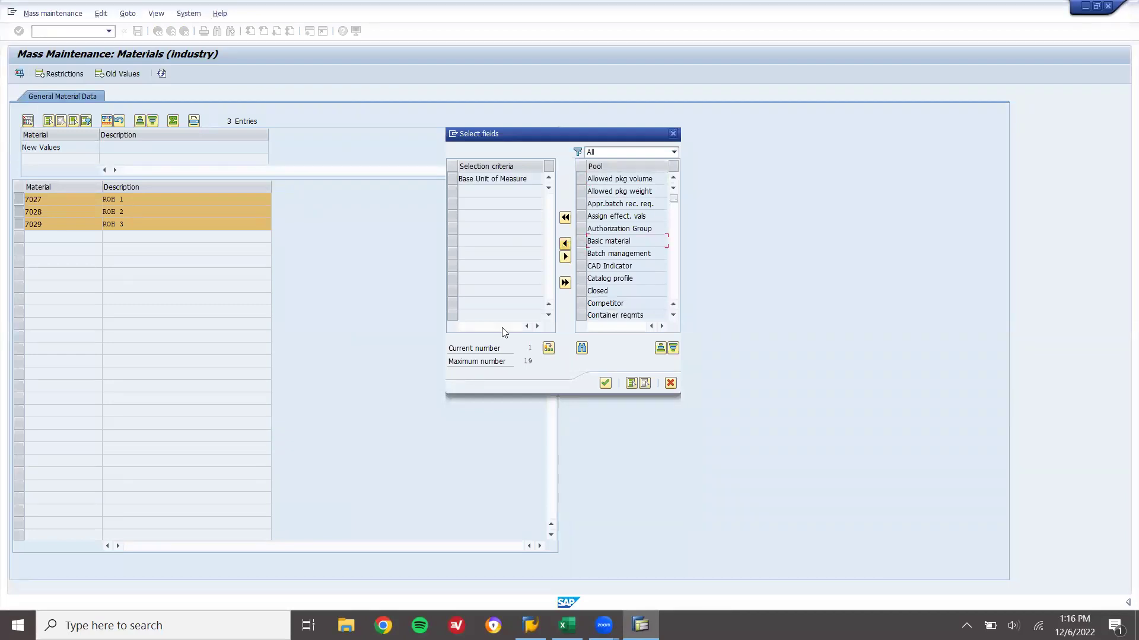
left_click(451, 181)
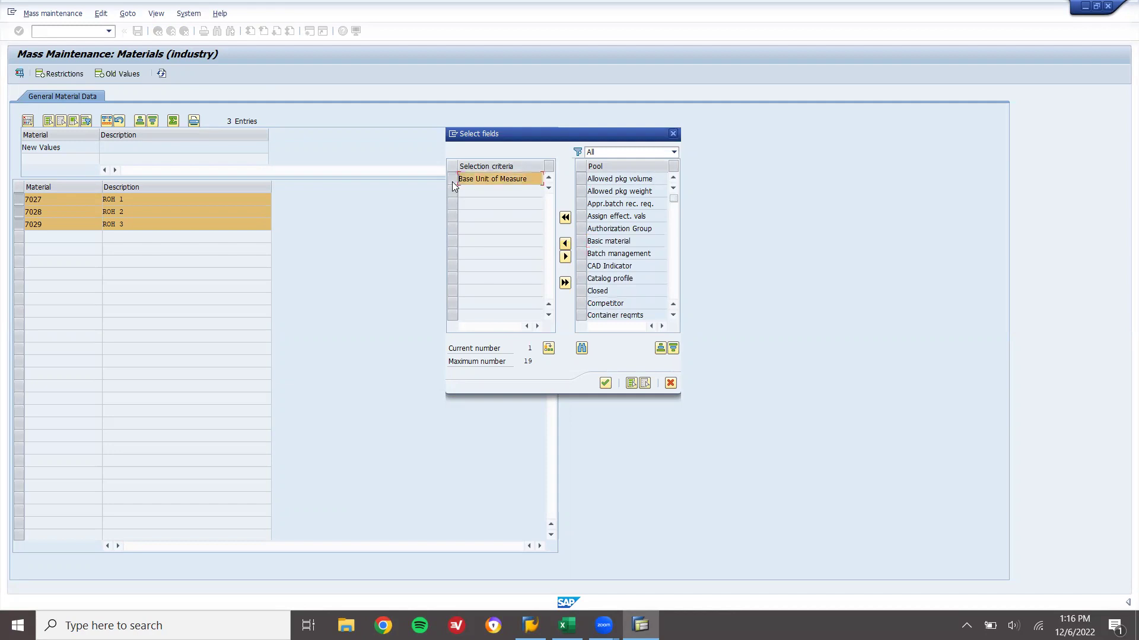
left_click(548, 349)
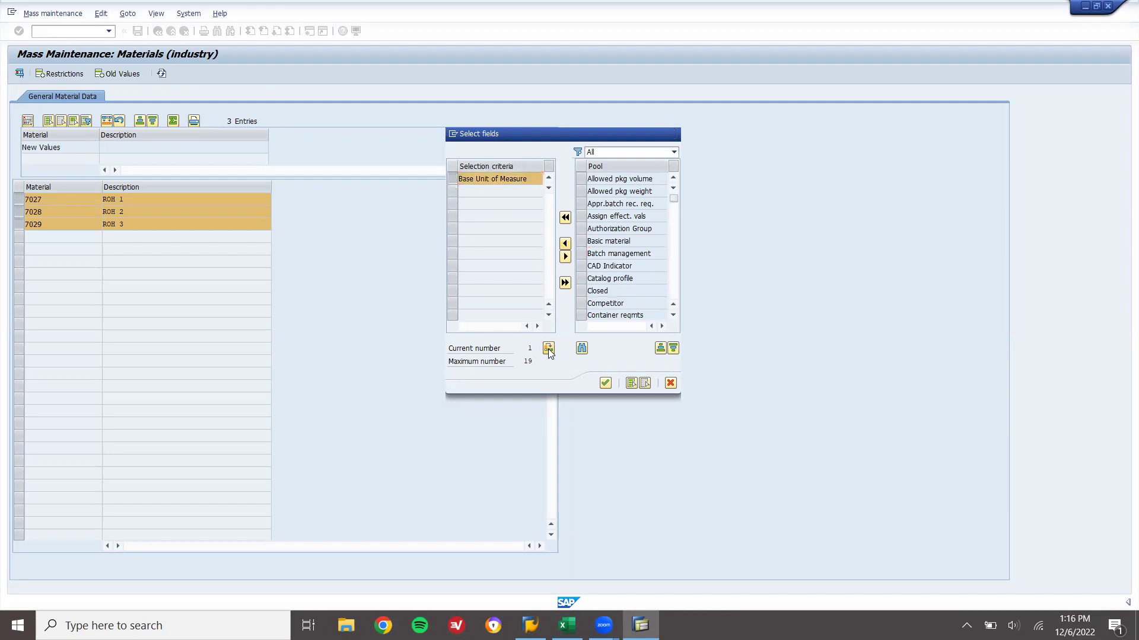
left_click(606, 384)
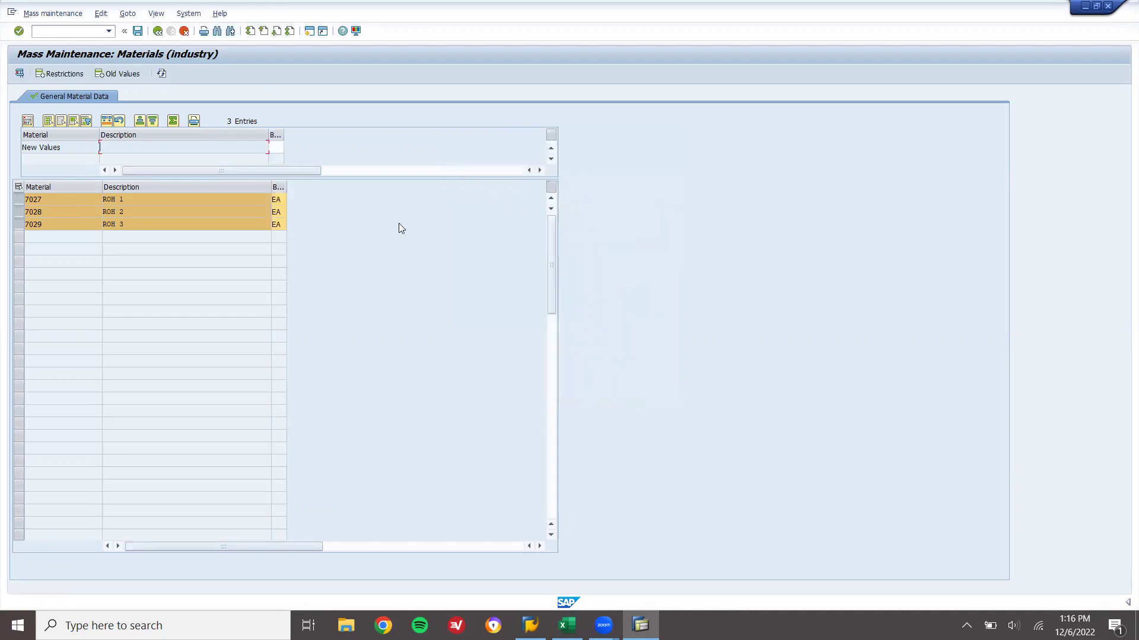
left_click(281, 199)
Change the base unit of materials 7027, 7028 and 7029 from EA to L.
key("BackSpace")
key("BackSpace")
key("Down")
key("BackSpace")
type("L")
key("Down")
key("BackSpace")
type("L")
Test-run the unit changes, save them, and back out through the logs and screens.
left_click(20, 73)
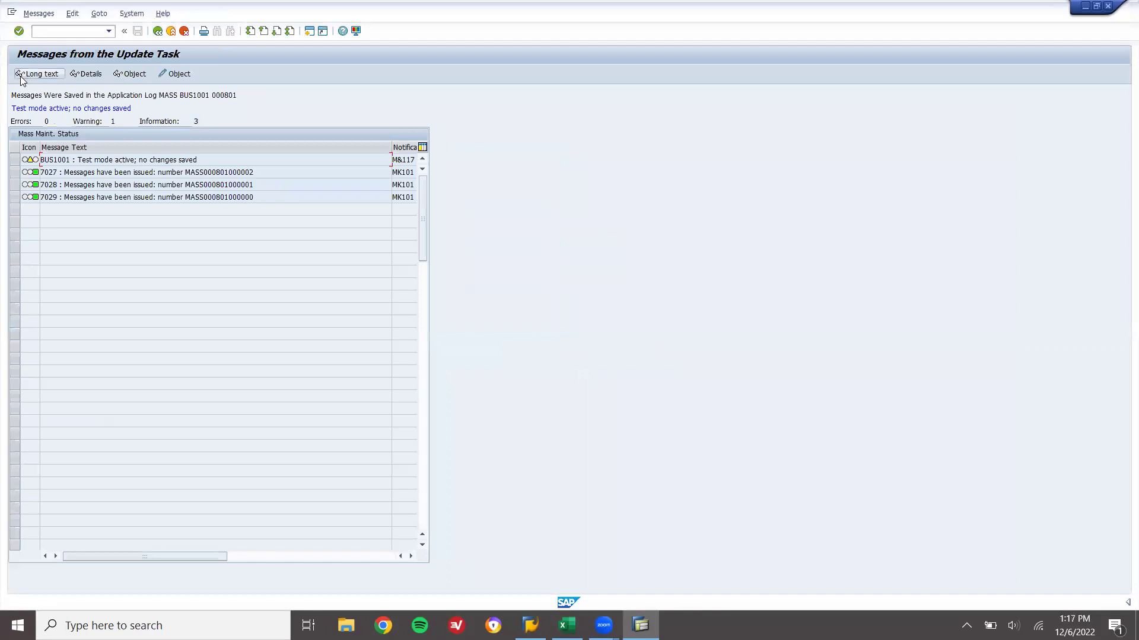
left_click(172, 31)
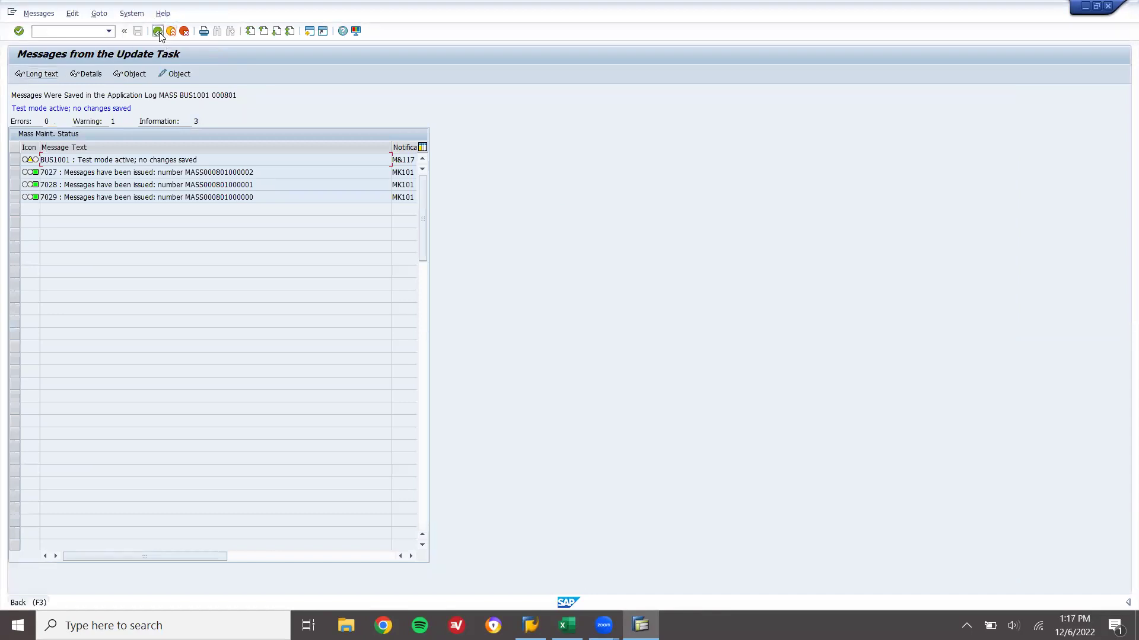
left_click(136, 33)
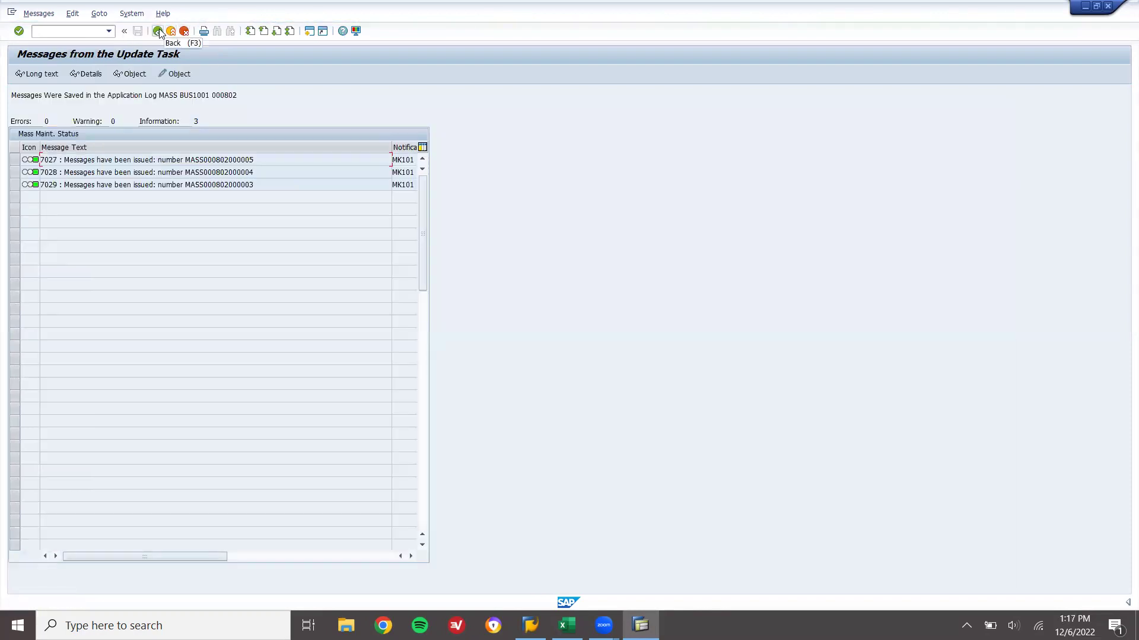
left_click(158, 31)
left_click(157, 31)
left_click(157, 31)
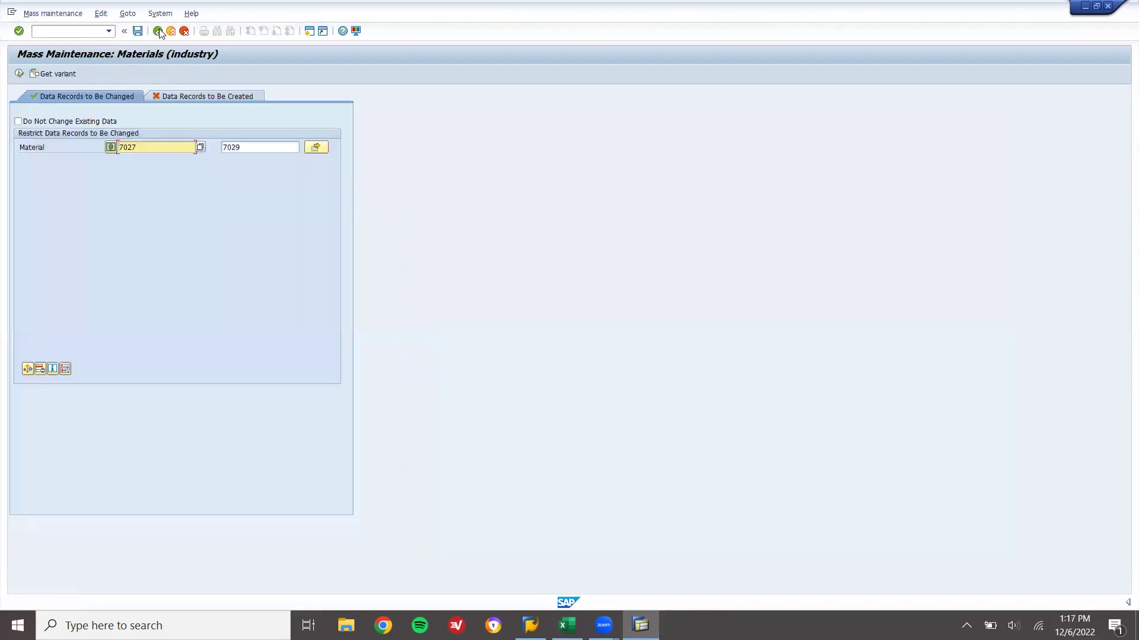
left_click(158, 31)
left_click(158, 31)
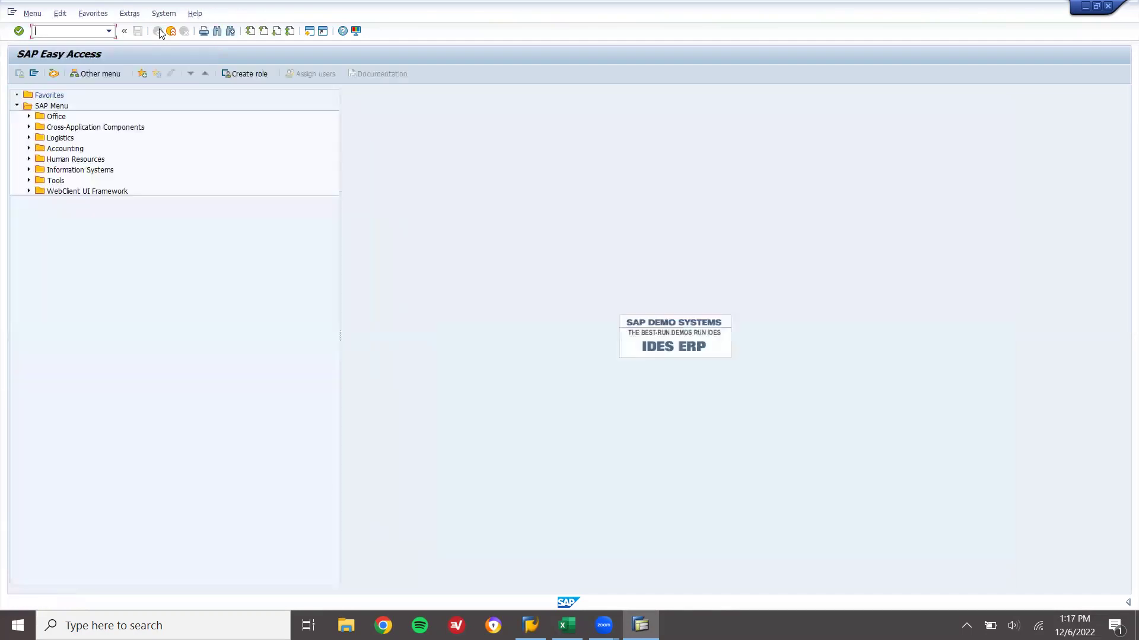
type("MM03")
key("Return")
key("Down")
key("Down")
key("Return")
key("Return")
key("Return")
key("Return")
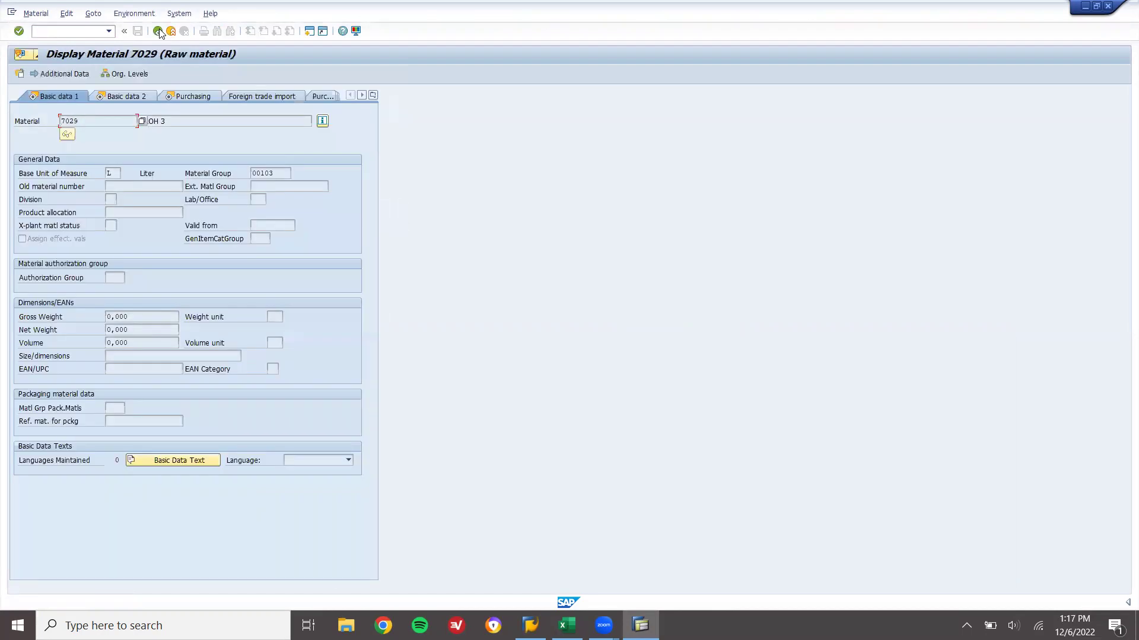
left_click(119, 172)
left_click(165, 34)
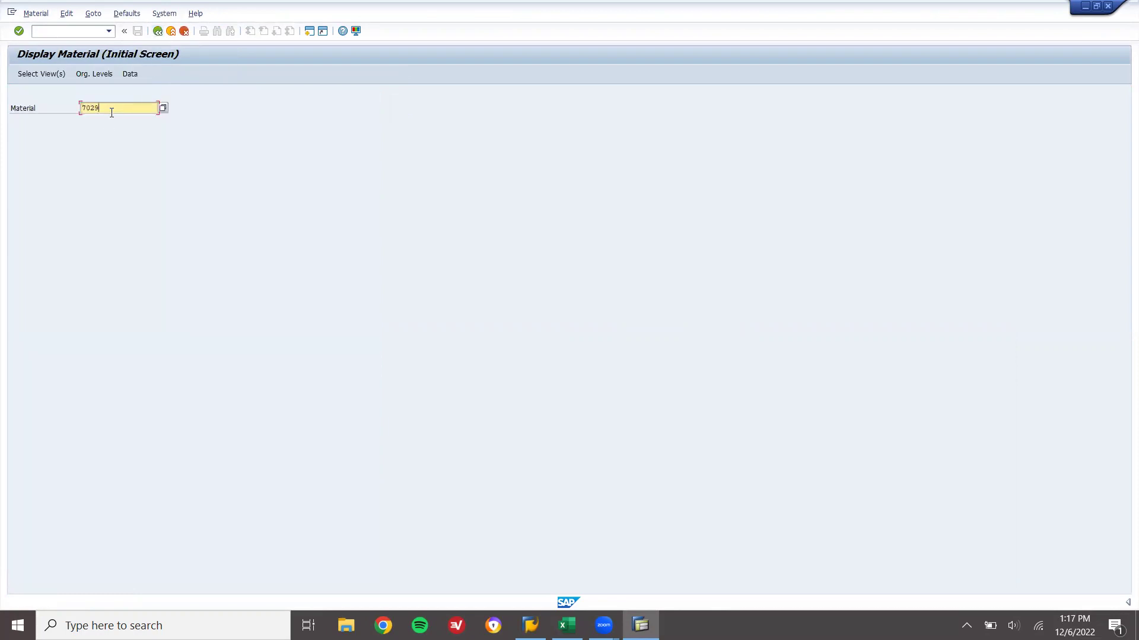
key("BackSpace")
type("8")
left_click(29, 70)
key("Return")
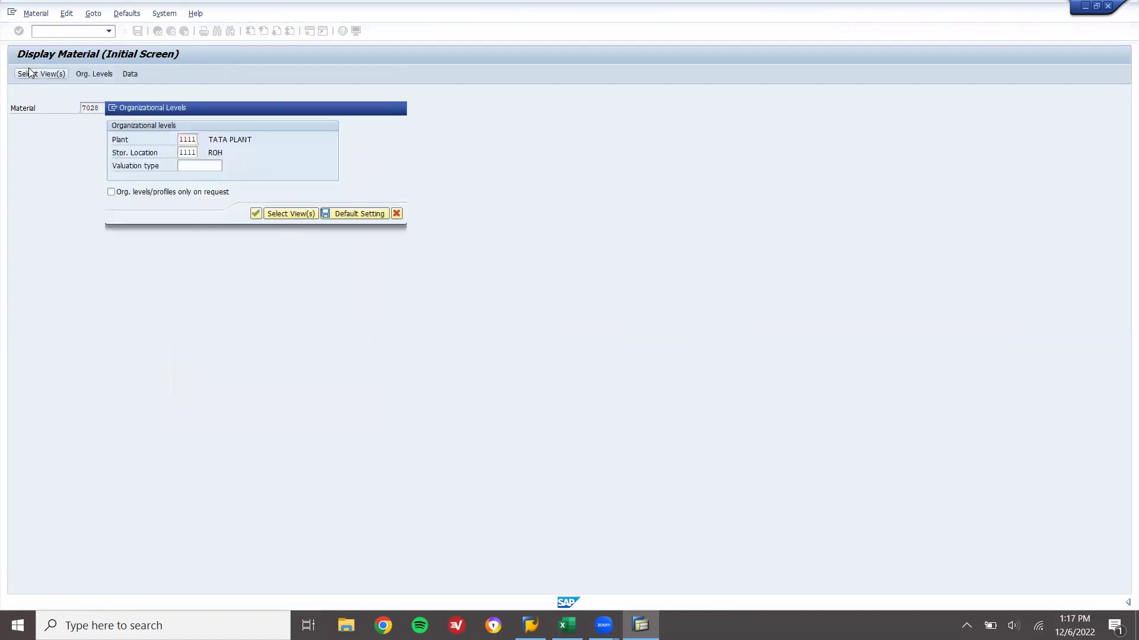
key("Return")
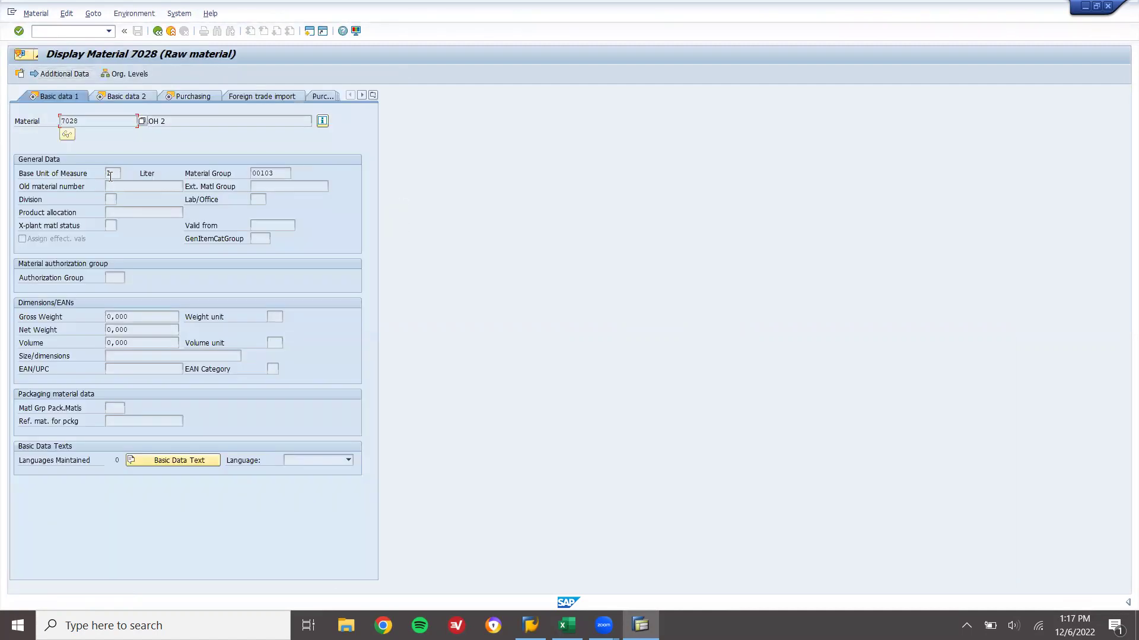
left_click(158, 32)
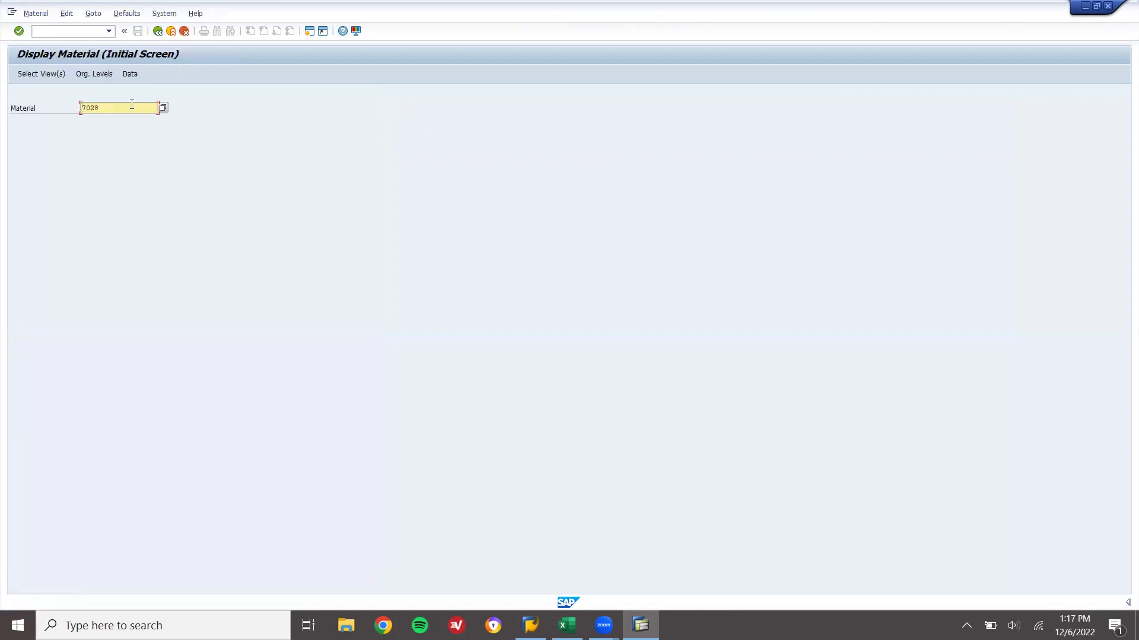
key("BackSpace")
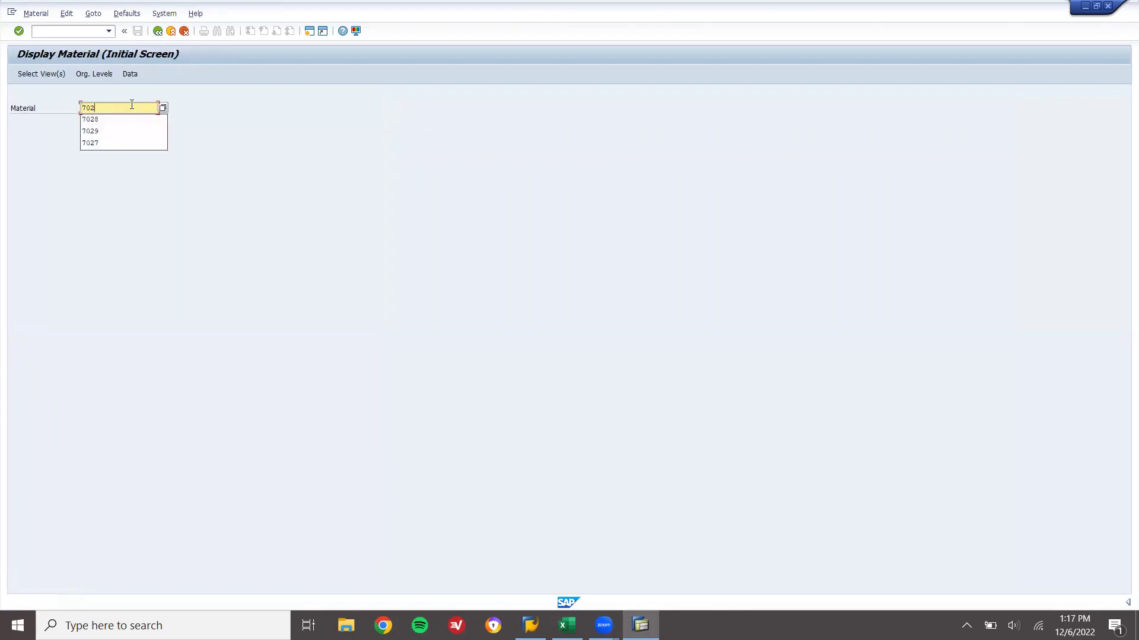
type("7")
key("Return")
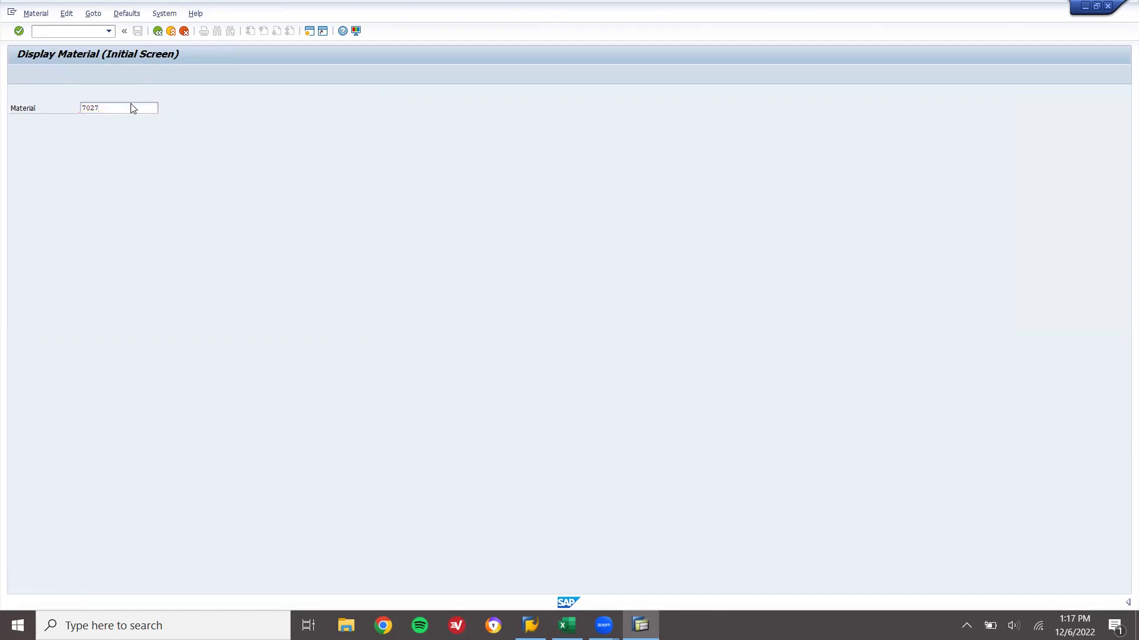
key("Return")
key("Return")
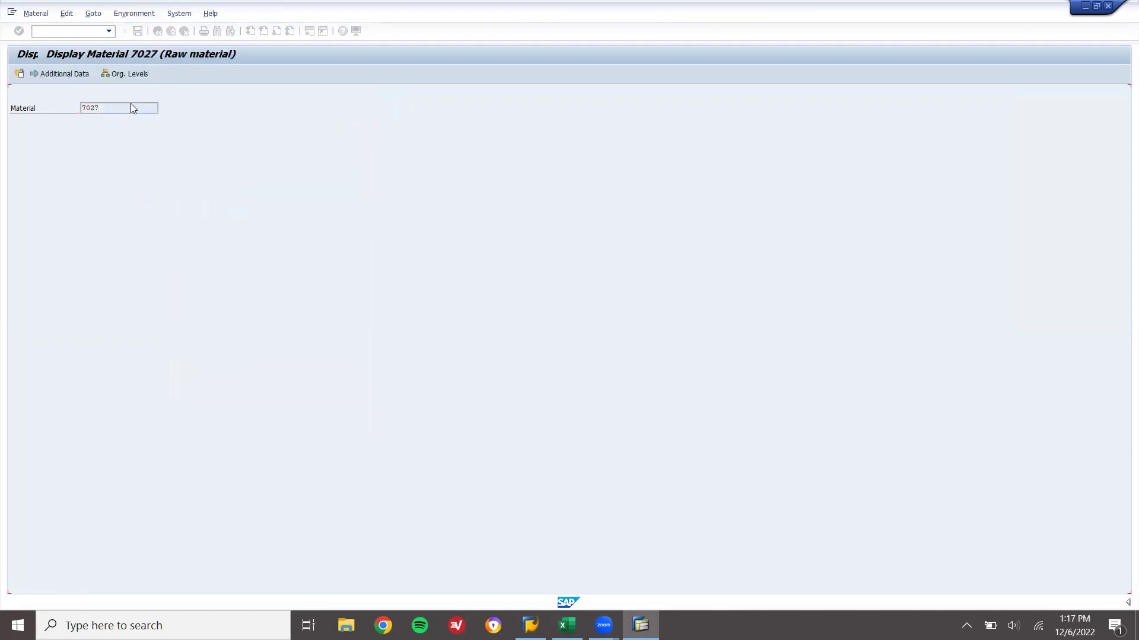
left_click(115, 169)
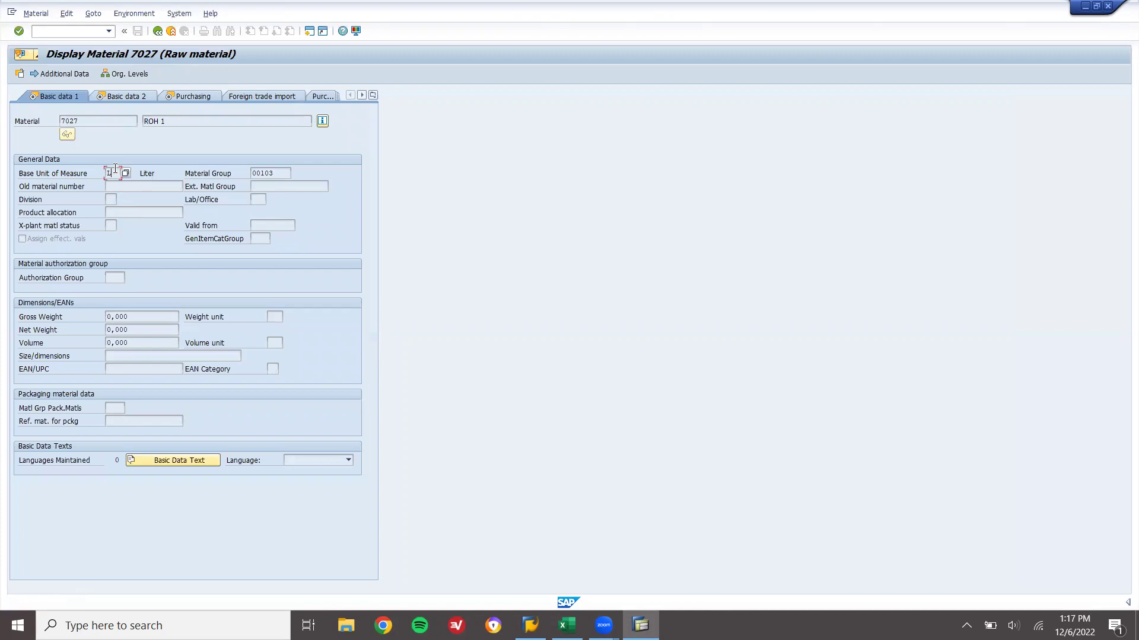
left_click(161, 121)
left_click_drag(165, 121, 141, 122)
left_click(158, 31)
left_click(158, 31)
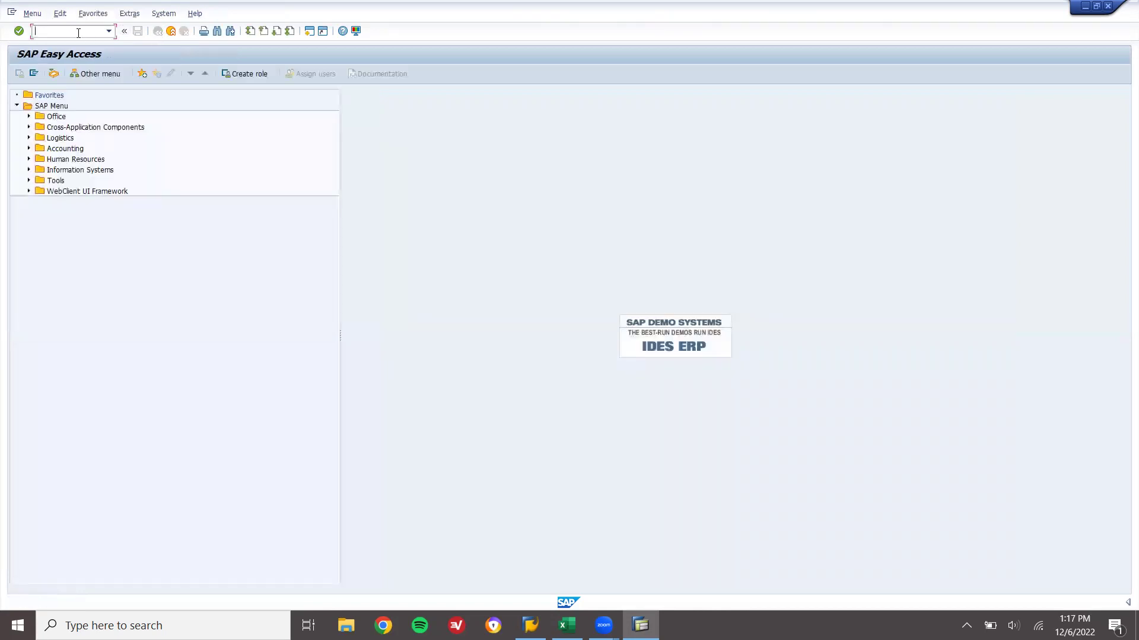
Run MM17 with the Material Descriptions (MAKT) table selected for maintenance.
type("MM17")
key("Return")
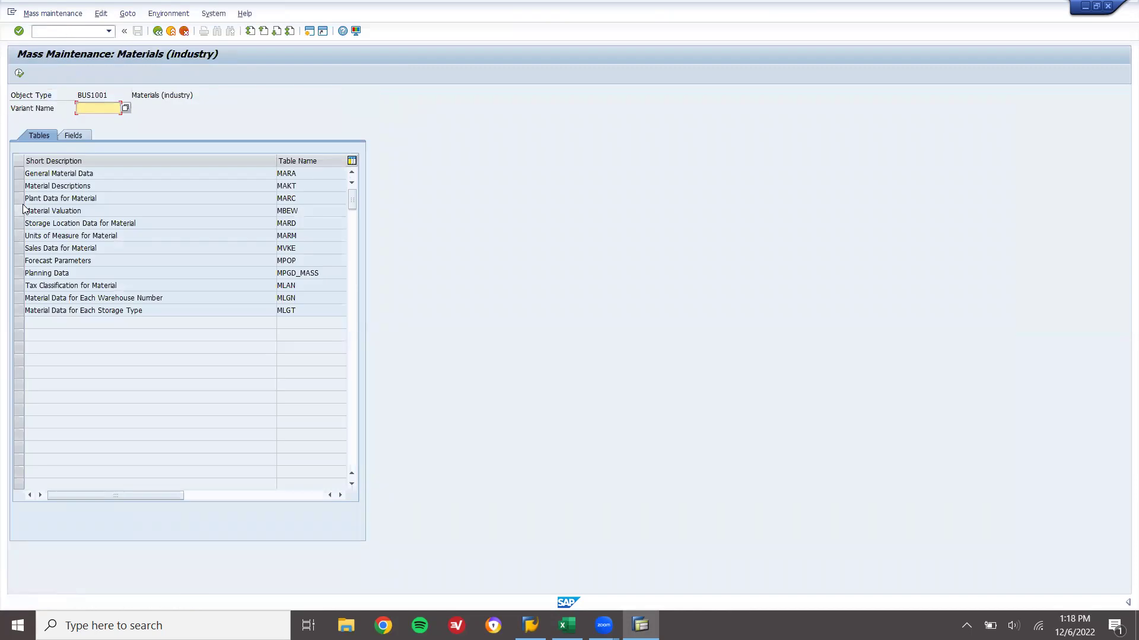
left_click(19, 186)
left_click(18, 187)
left_click(19, 73)
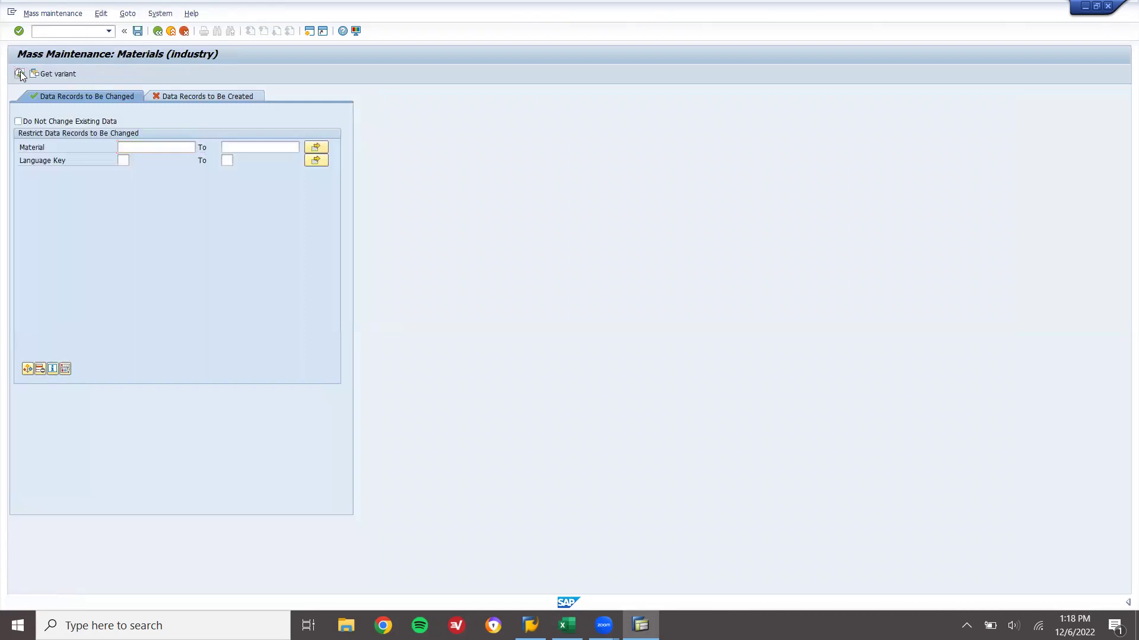
left_click(20, 72)
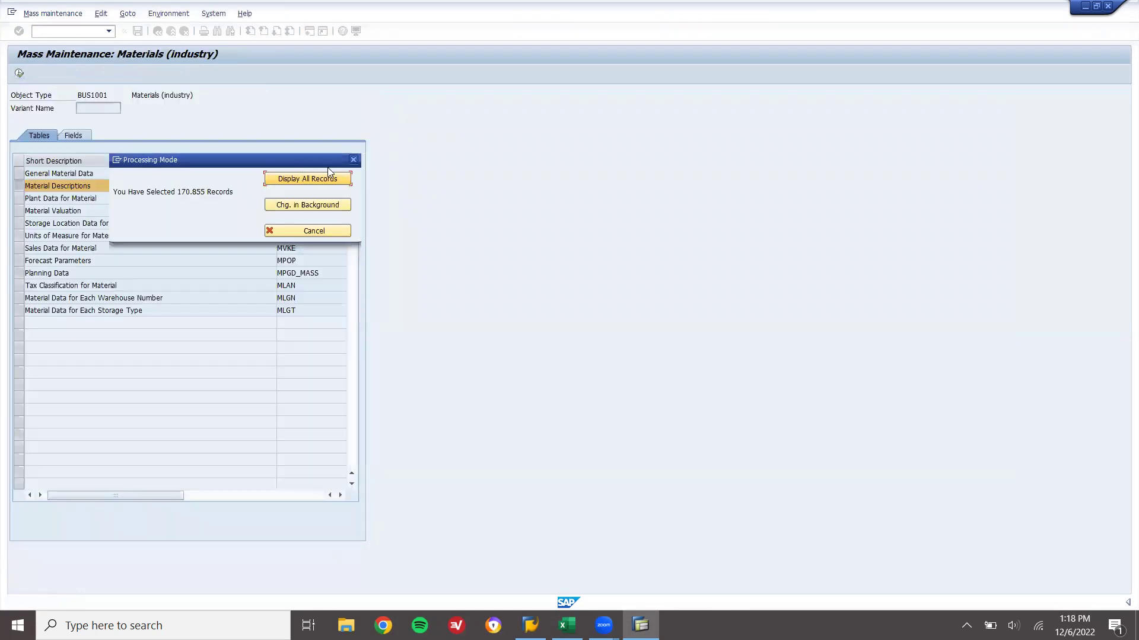
Cancel the full-processing popup and load materials 7027 to 7029.
key("Escape")
type("7027")
key("Tab")
key("Down")
key("Return")
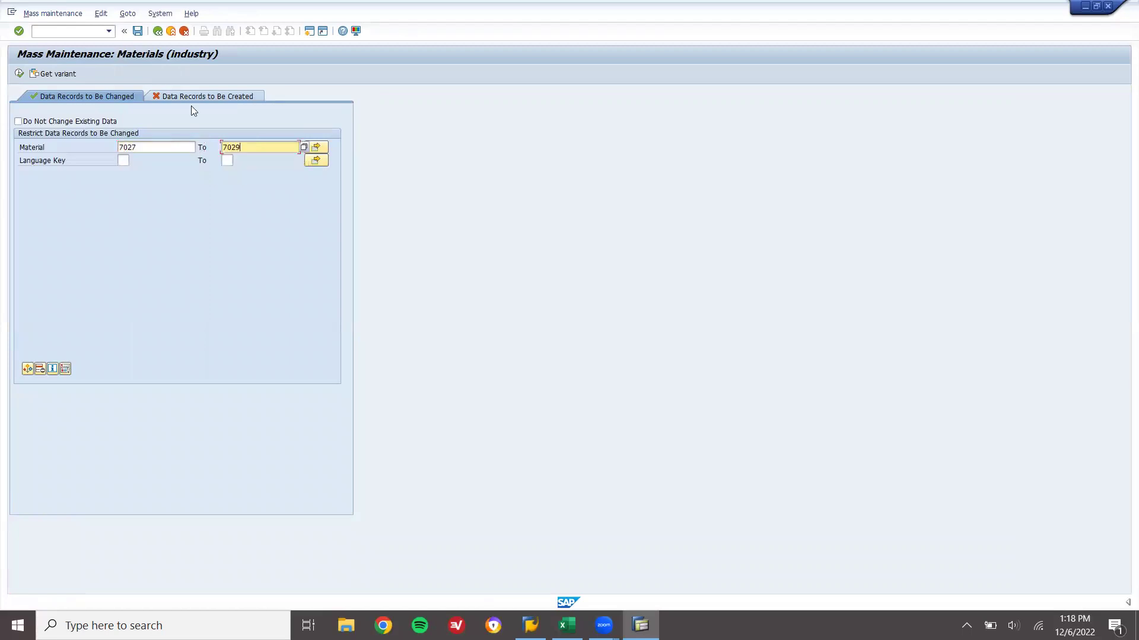
left_click(19, 74)
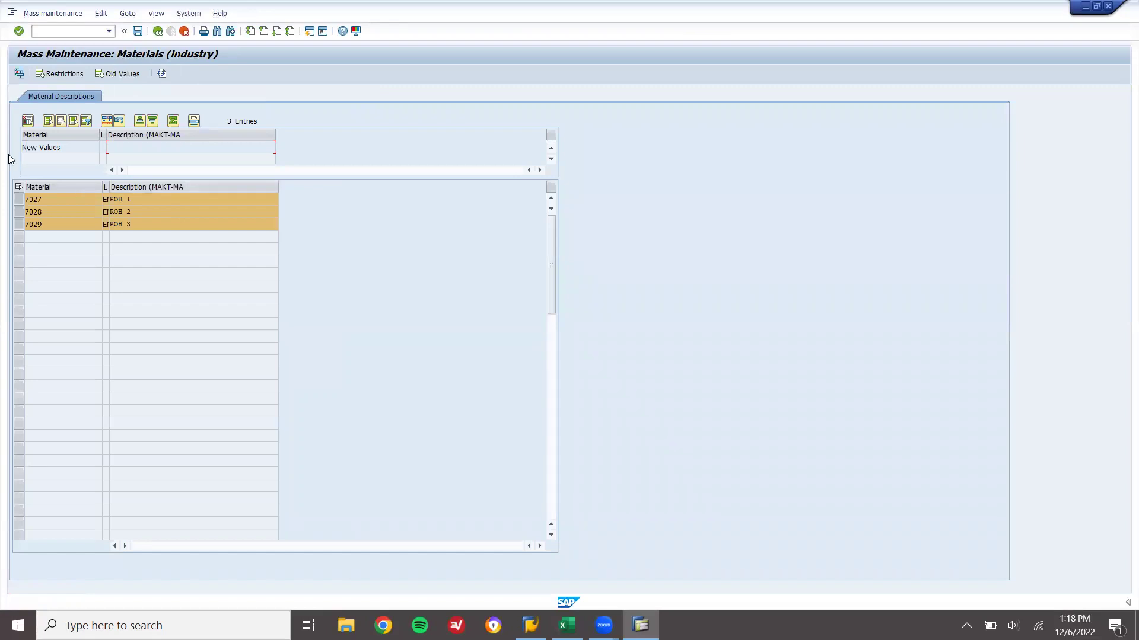
Add Material Description as a maintained field, showing ROH 1–3 for 7027–7029.
left_click(28, 121)
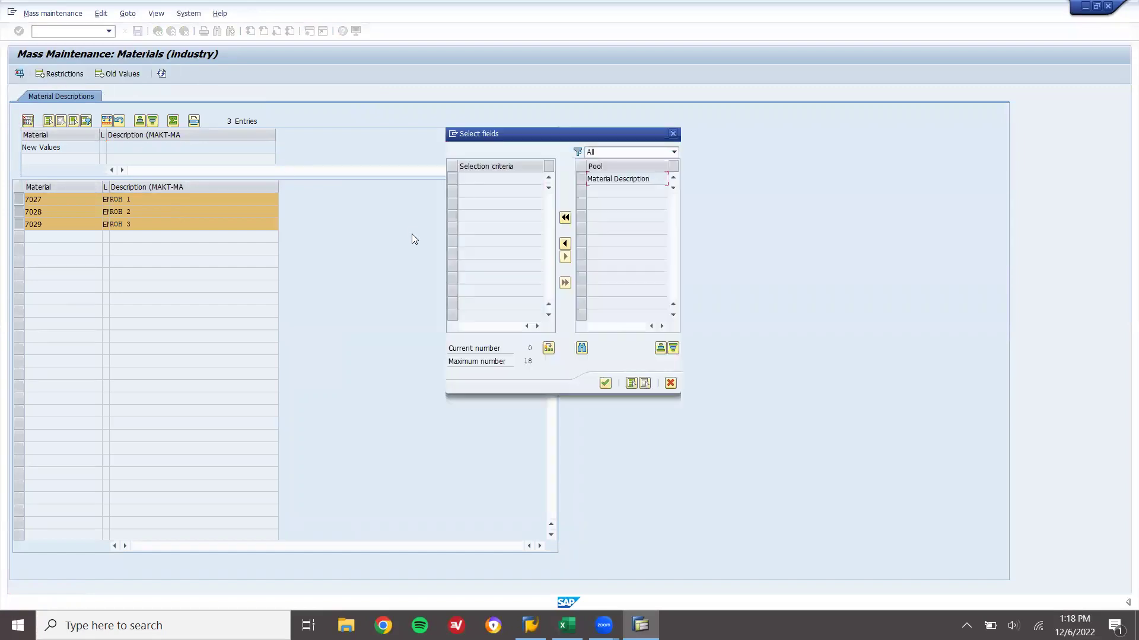
left_click(583, 179)
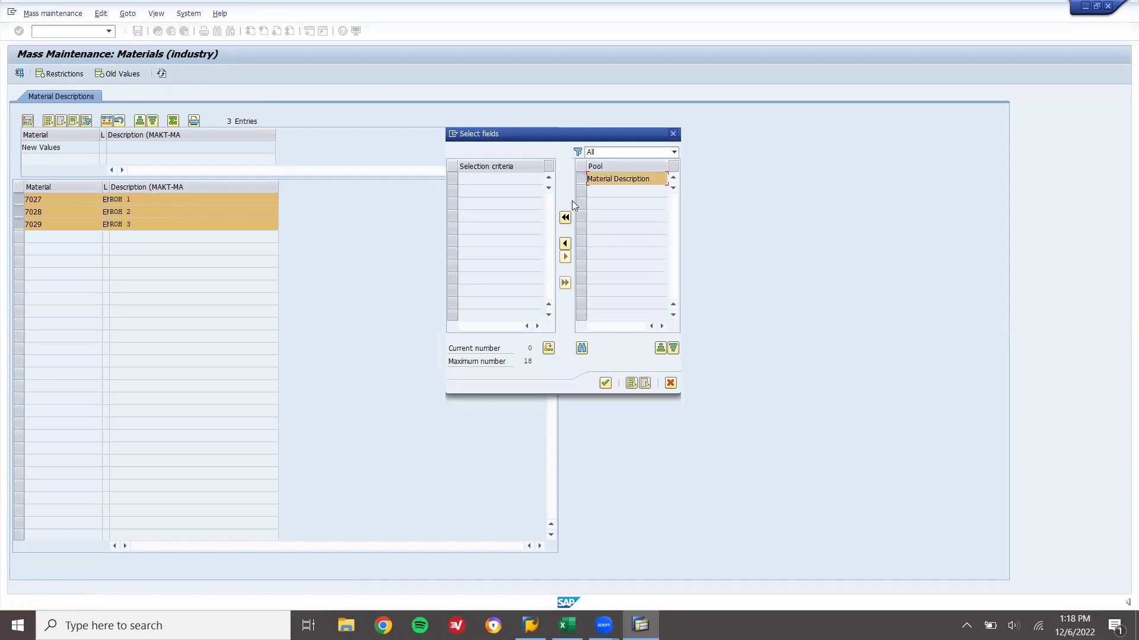
left_click(565, 245)
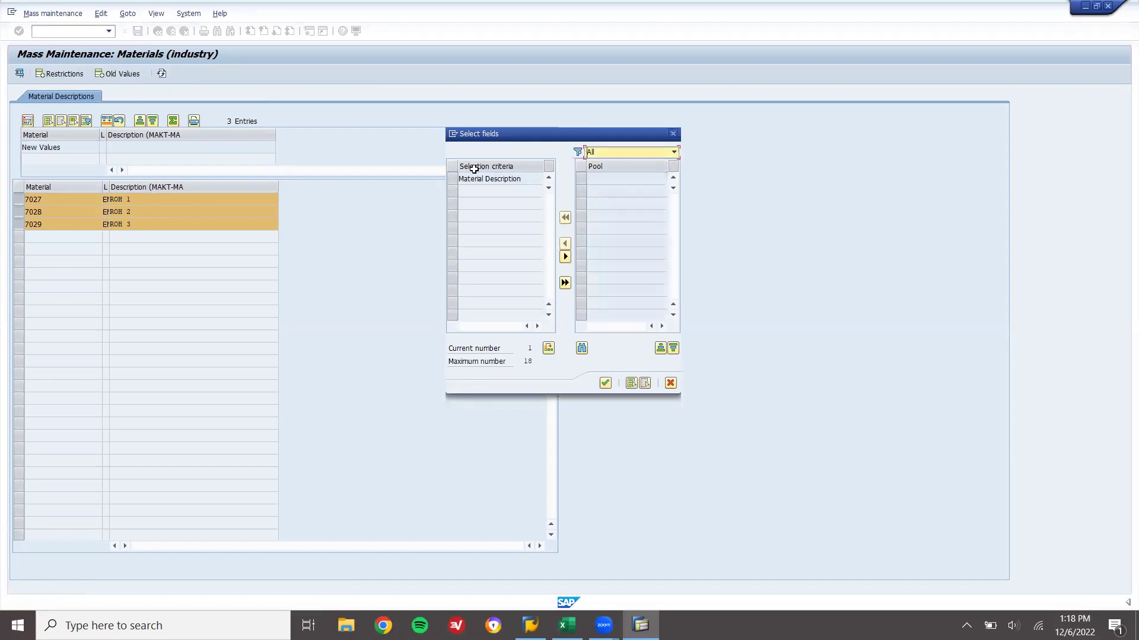
left_click(453, 179)
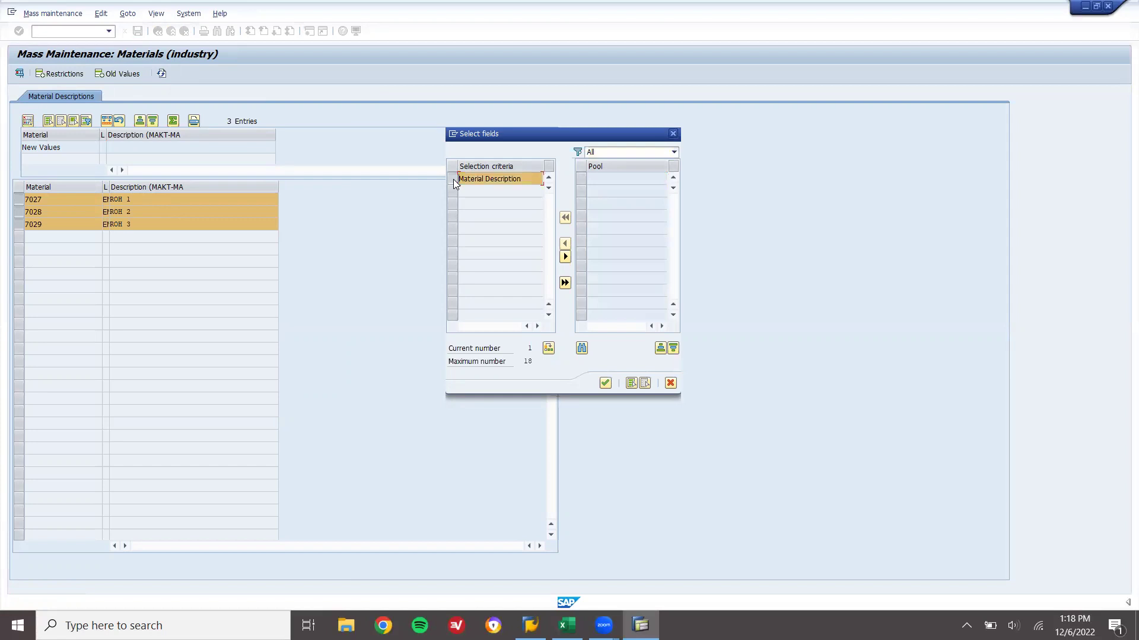
left_click(548, 350)
left_click(609, 384)
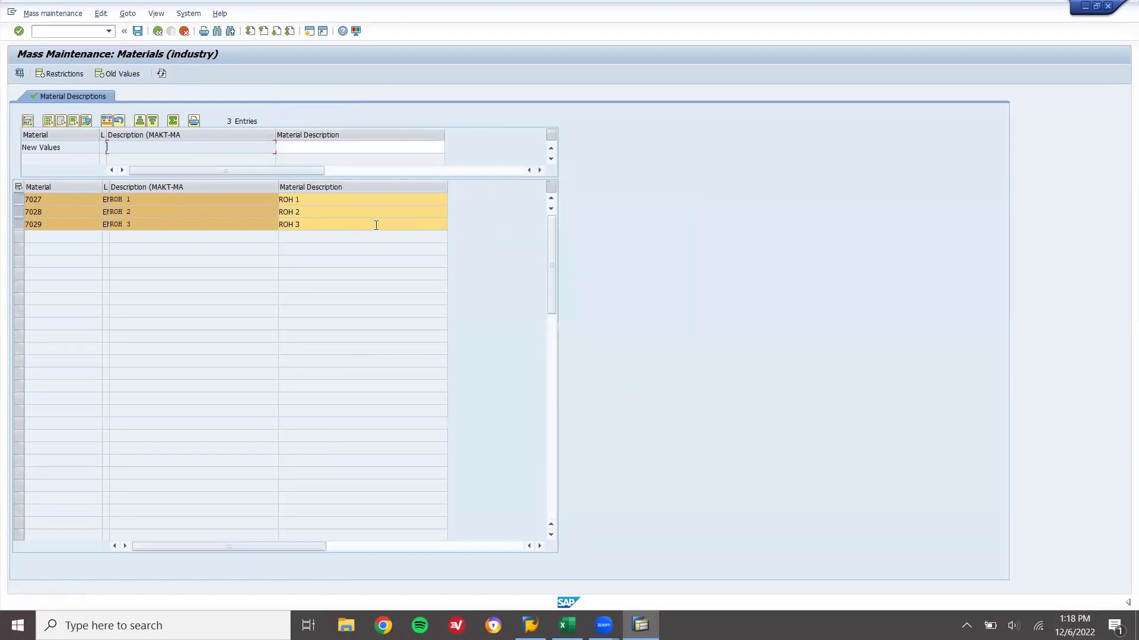
left_click(364, 199)
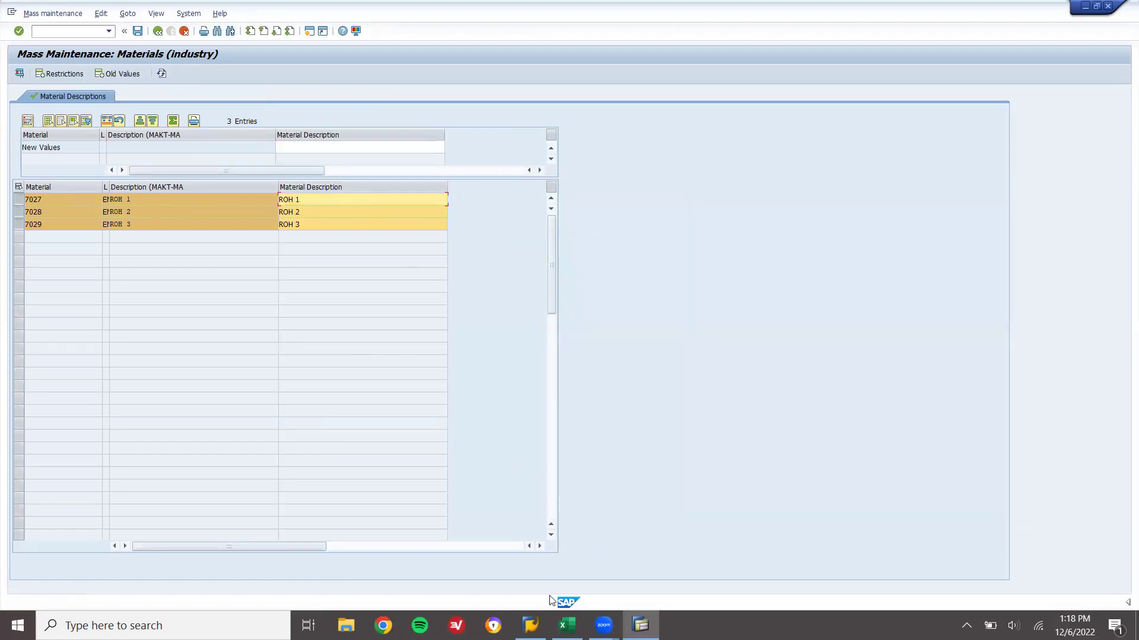
Copy 'Sodium Borohydride' from the ticket into material 7027's description.
left_click(567, 625)
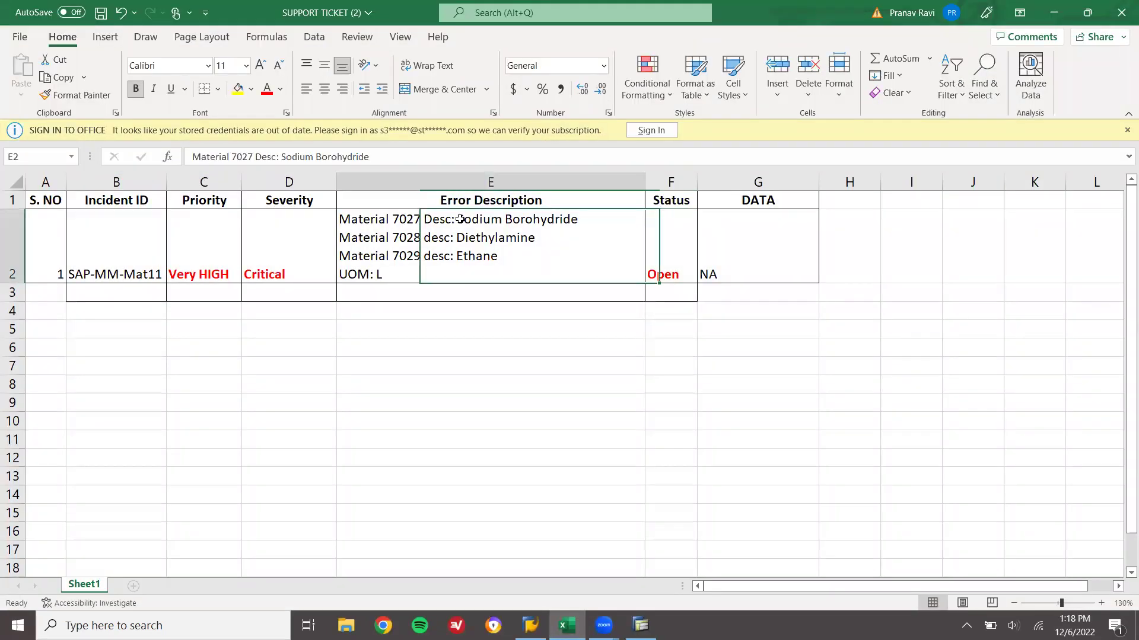
double_click(460, 220)
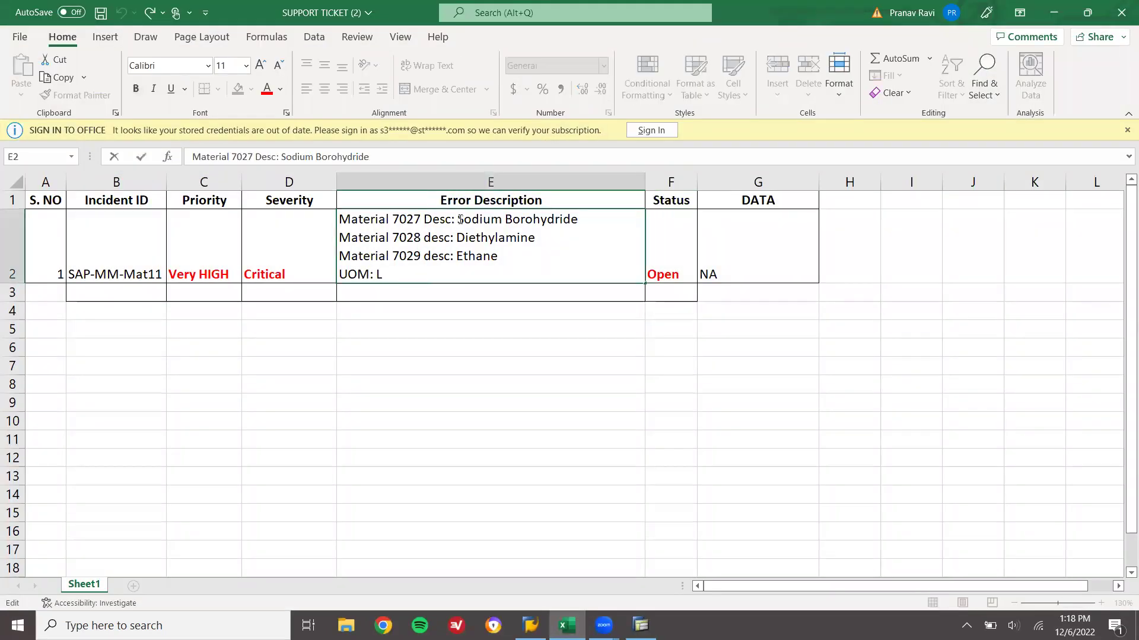
left_click_drag(473, 220, 589, 215)
key("ctrl+c")
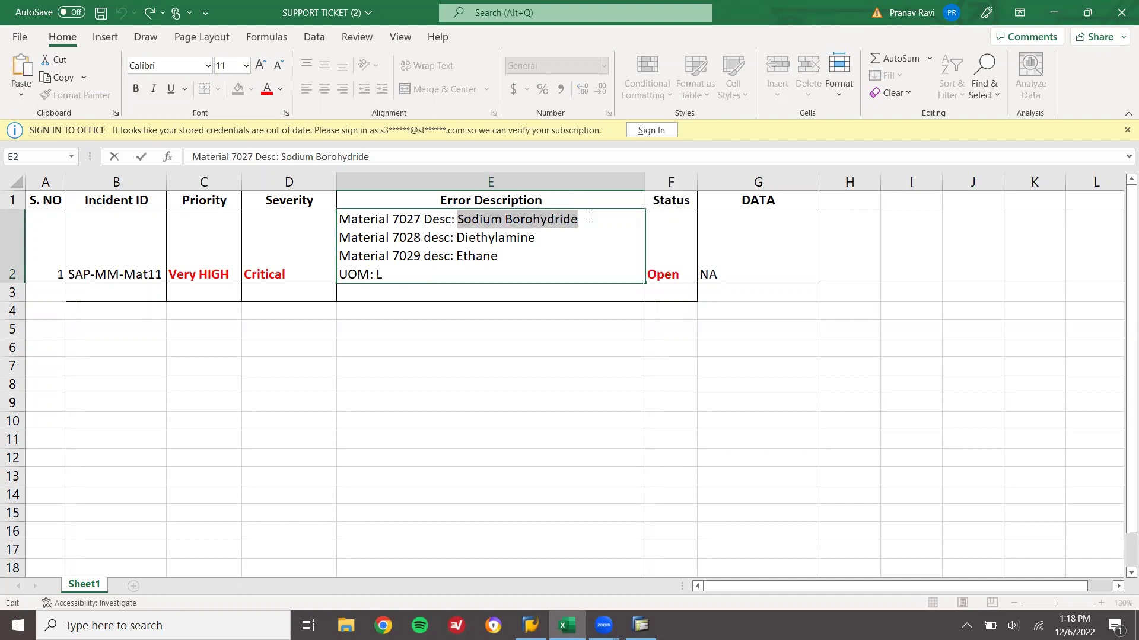
key("alt+Tab")
key("BackSpace")
key("BackSpace")
key("BackSpace")
key("BackSpace")
key("ctrl+v")
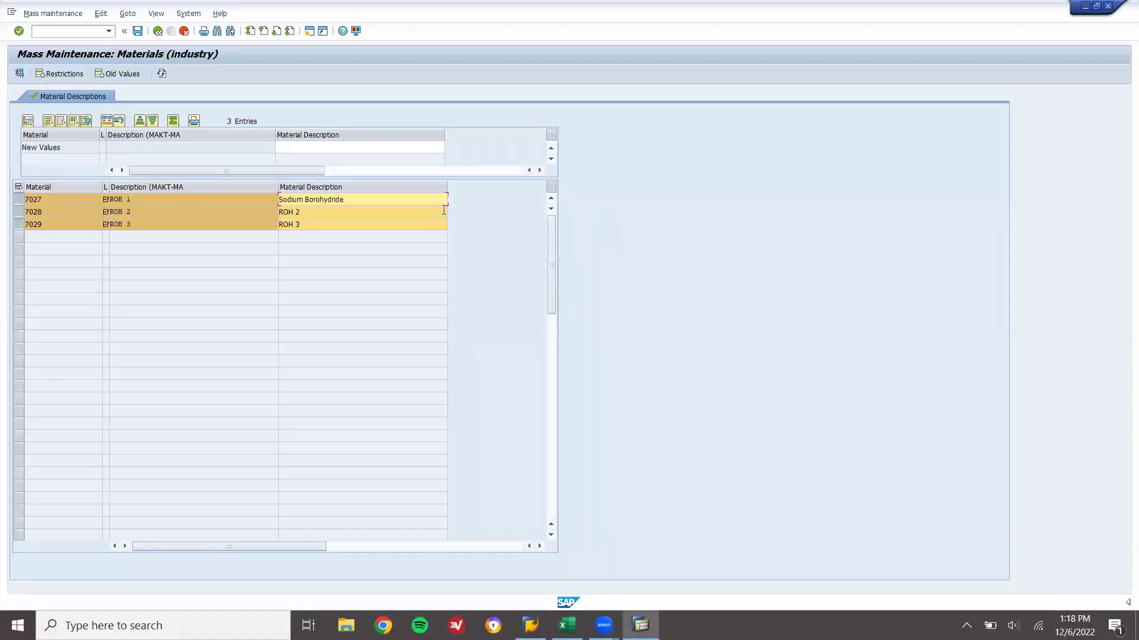
Copy 'Diethylamine' from the ticket into material 7028's description.
key("alt+Tab")
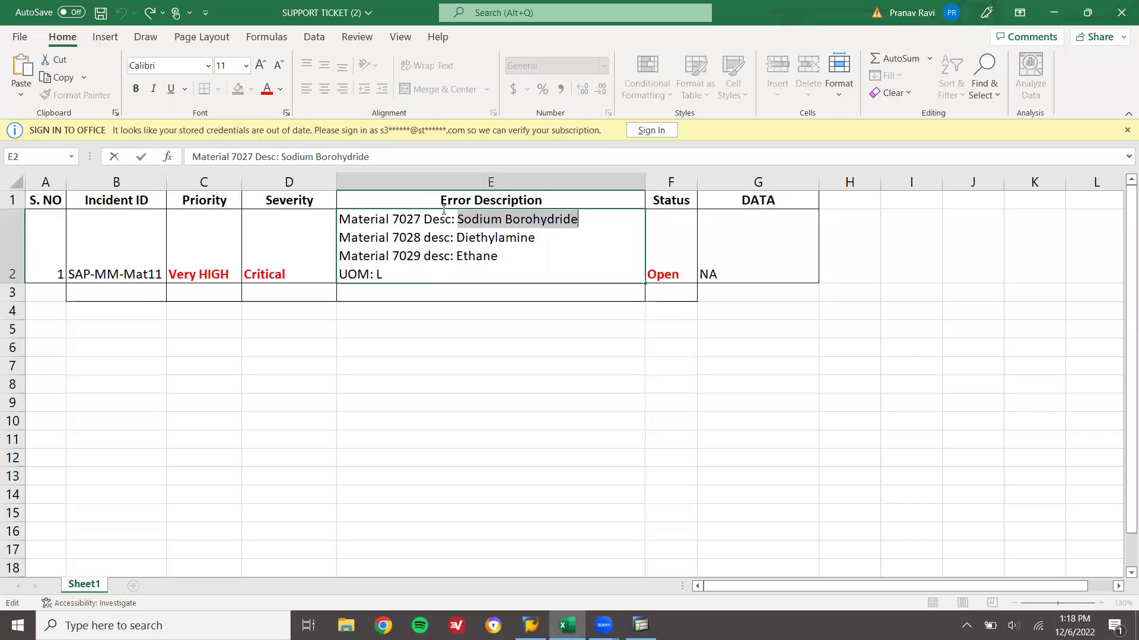
double_click(483, 239)
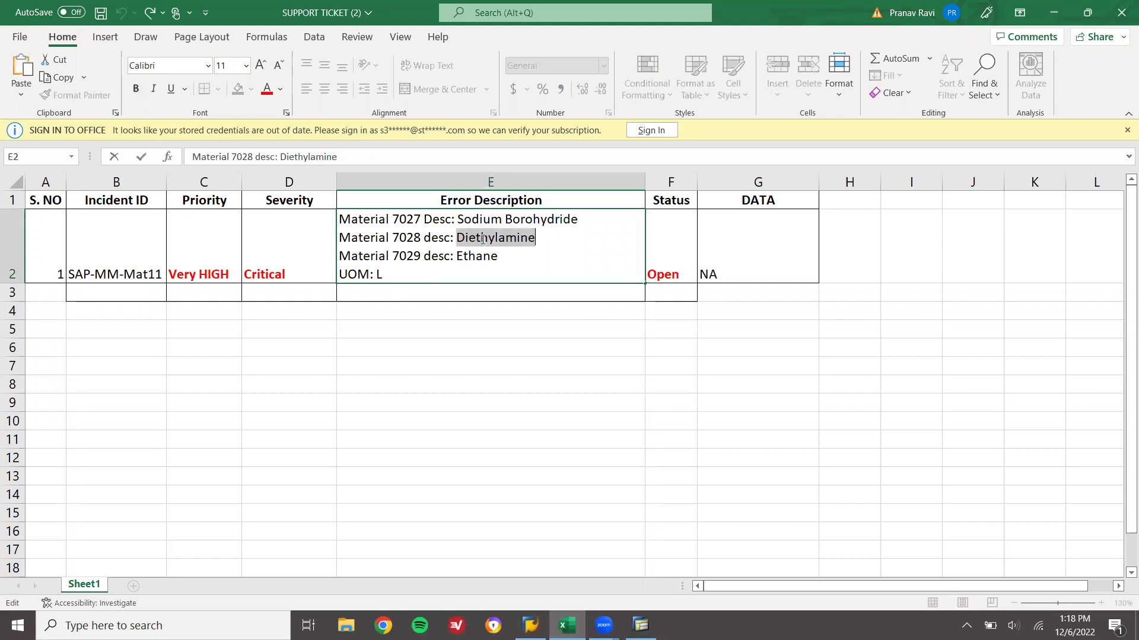
key("alt+Tab")
left_click(375, 217)
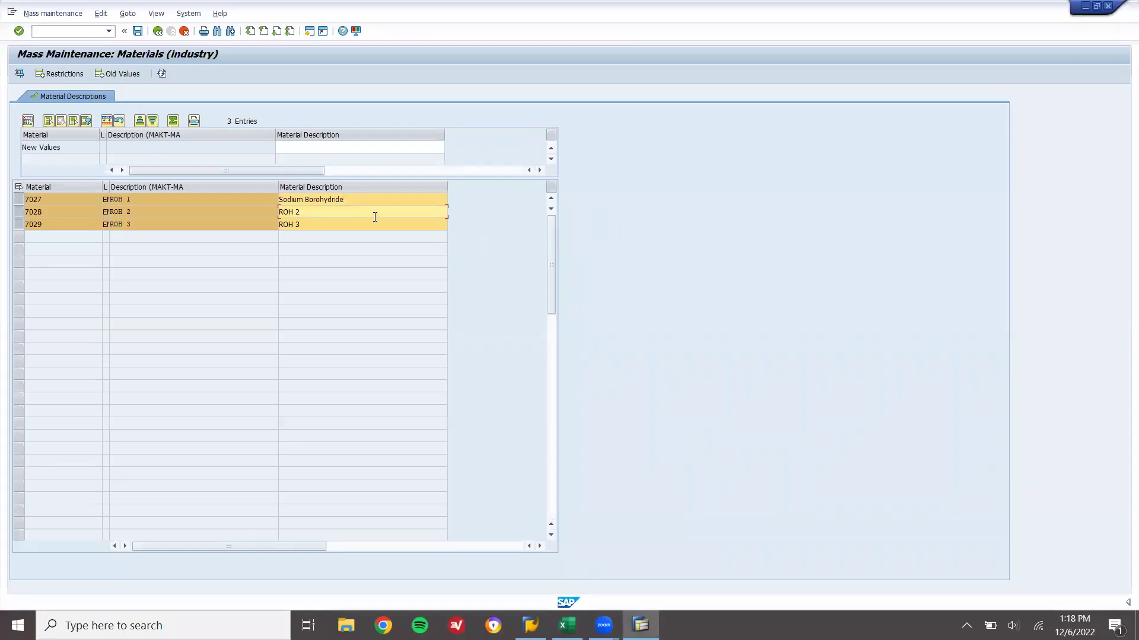
key("BackSpace")
key("BackSpace")
key("ctrl+v")
Copy 'Ethane' from the ticket into material 7029's description.
key("alt+Tab")
double_click(468, 257)
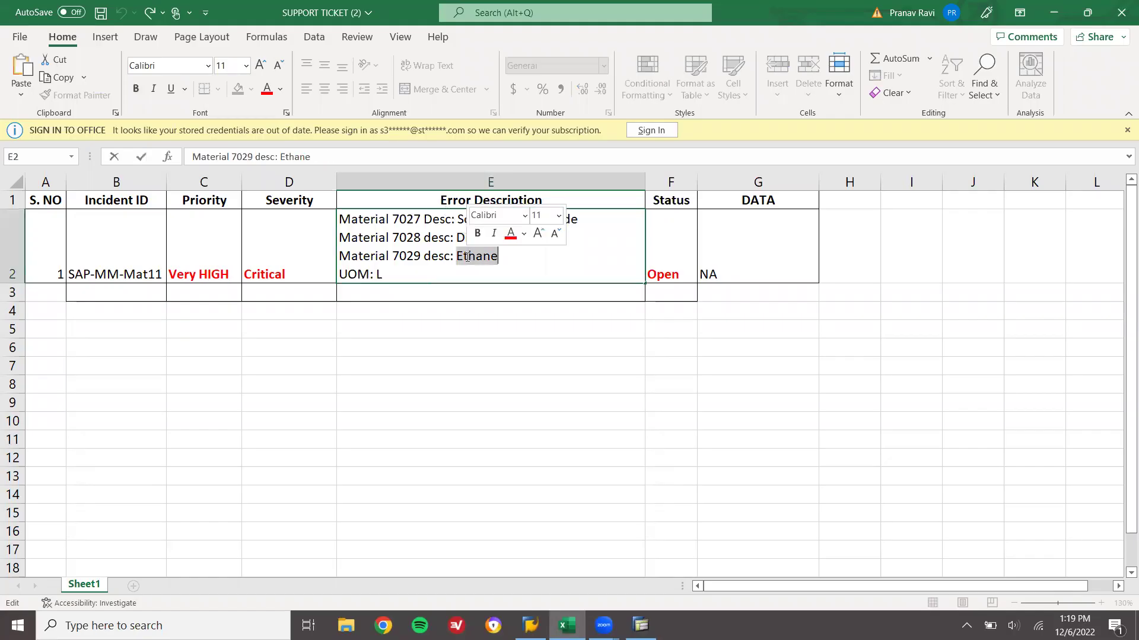
key("alt+Tab")
left_click(416, 222)
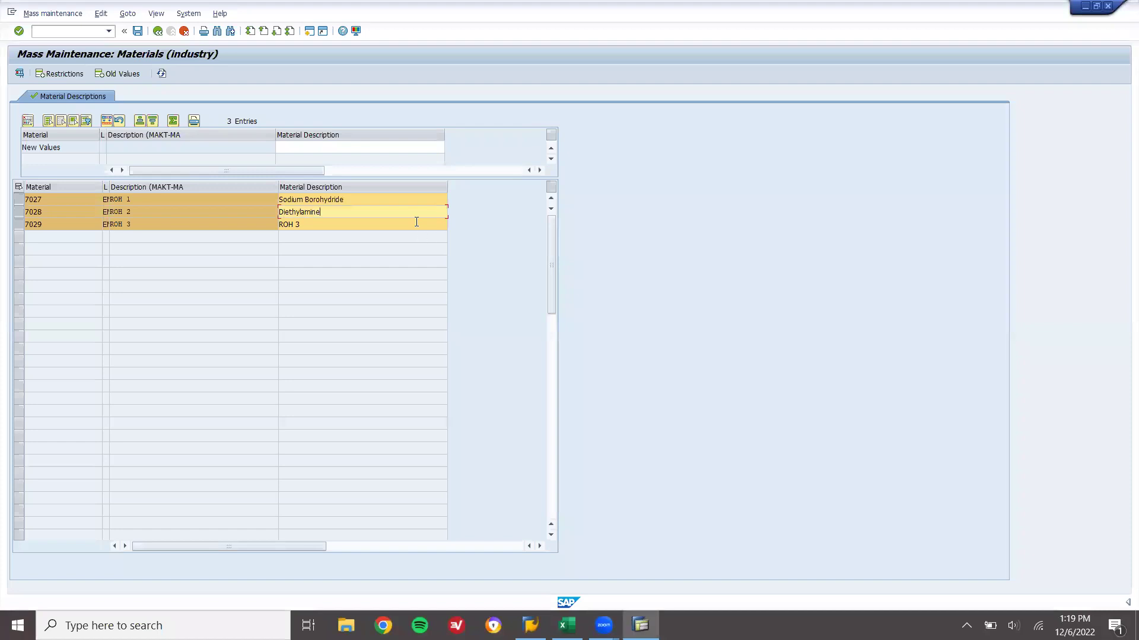
key("BackSpace")
key("BackSpace")
key("BackSpace")
key("BackSpace")
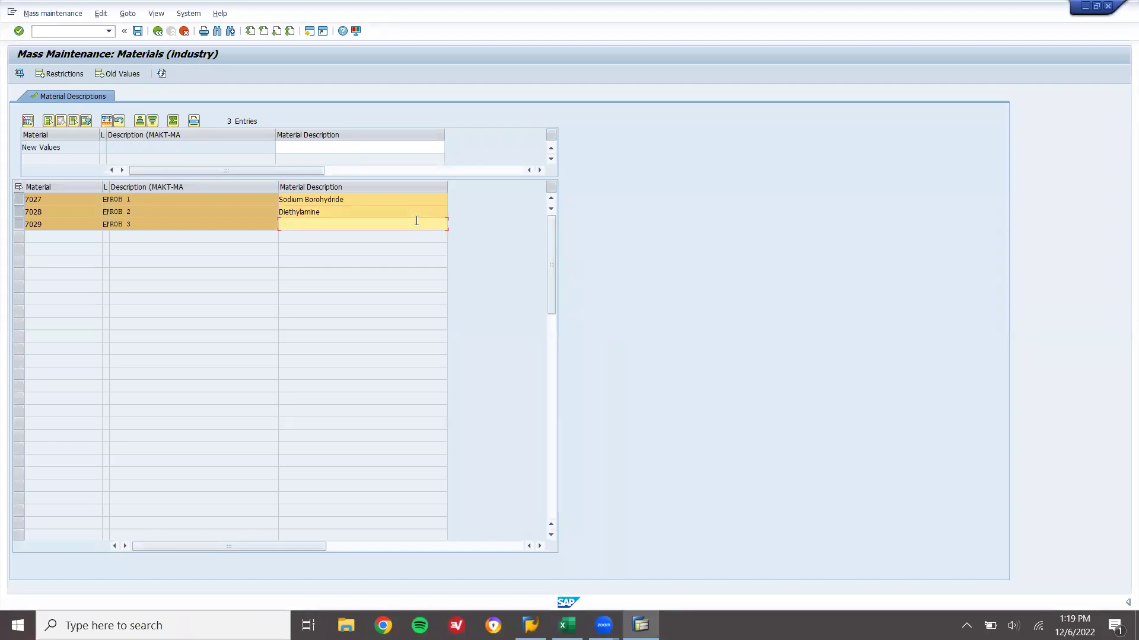
key("ctrl+v")
Test-run and save the three new descriptions with 0 errors, then leave the update log.
left_click(19, 74)
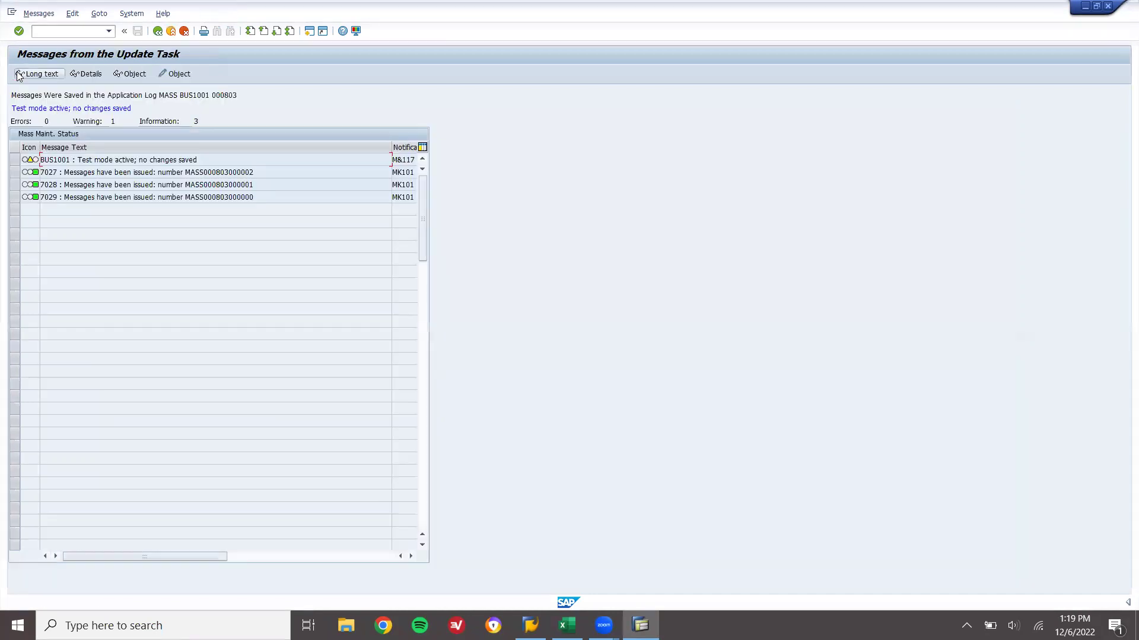
left_click(158, 32)
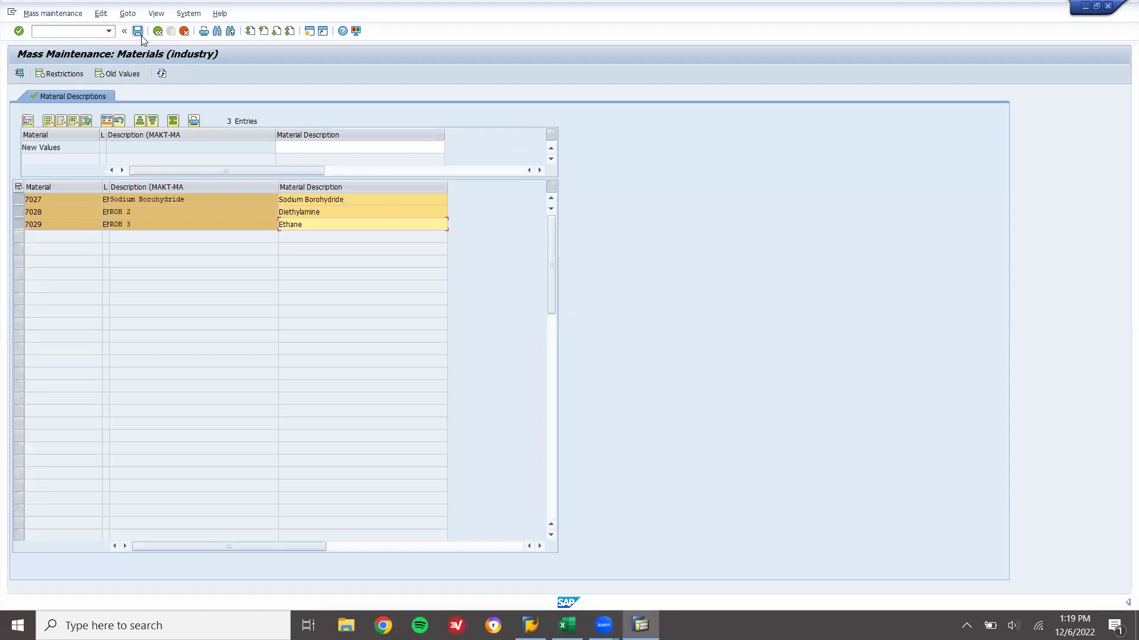
left_click(141, 35)
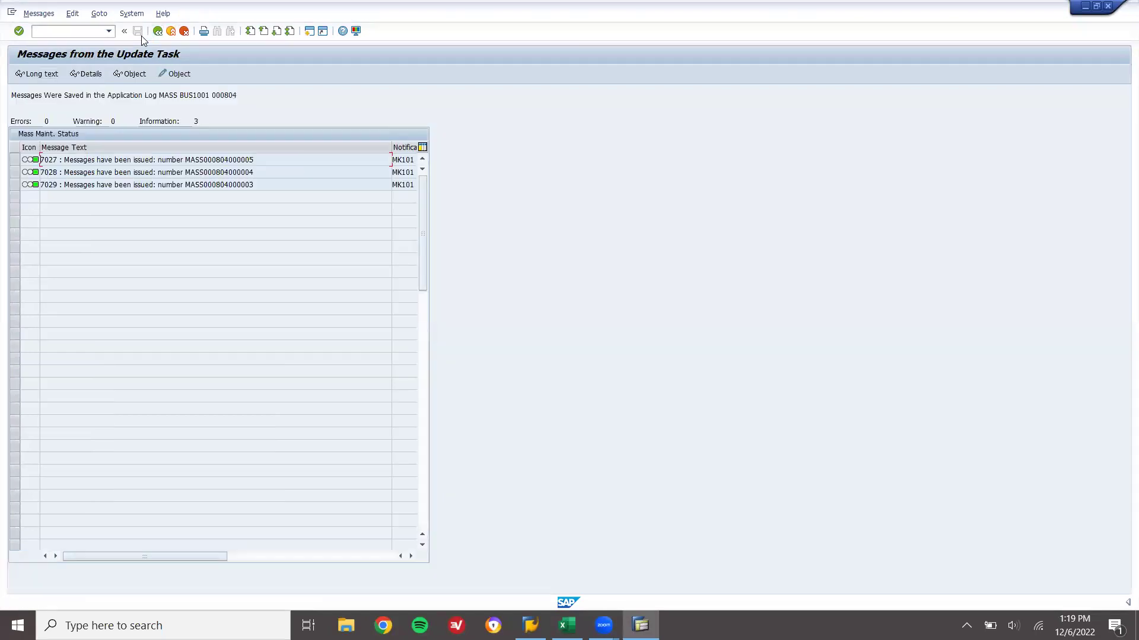
left_click(172, 34)
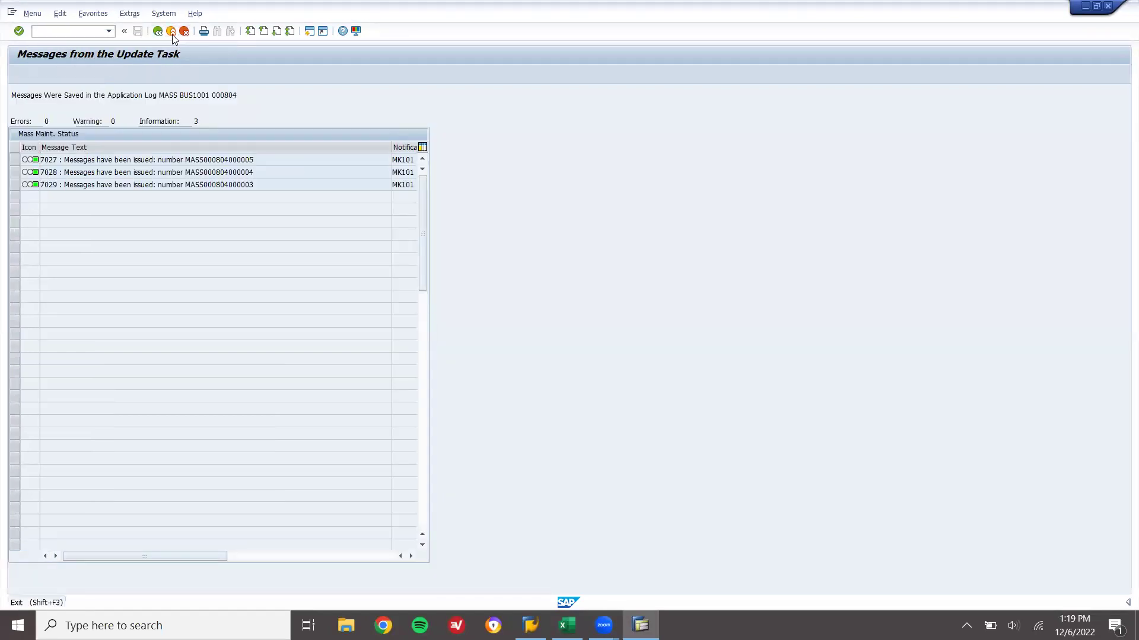
type("mm03")
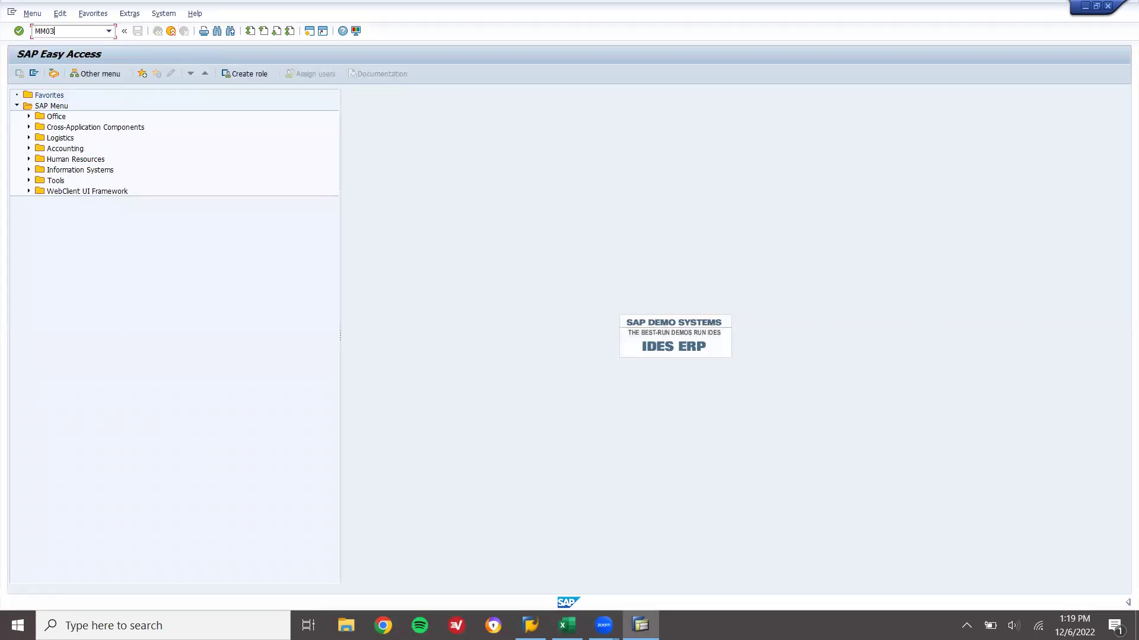
key("Return")
key("Return")
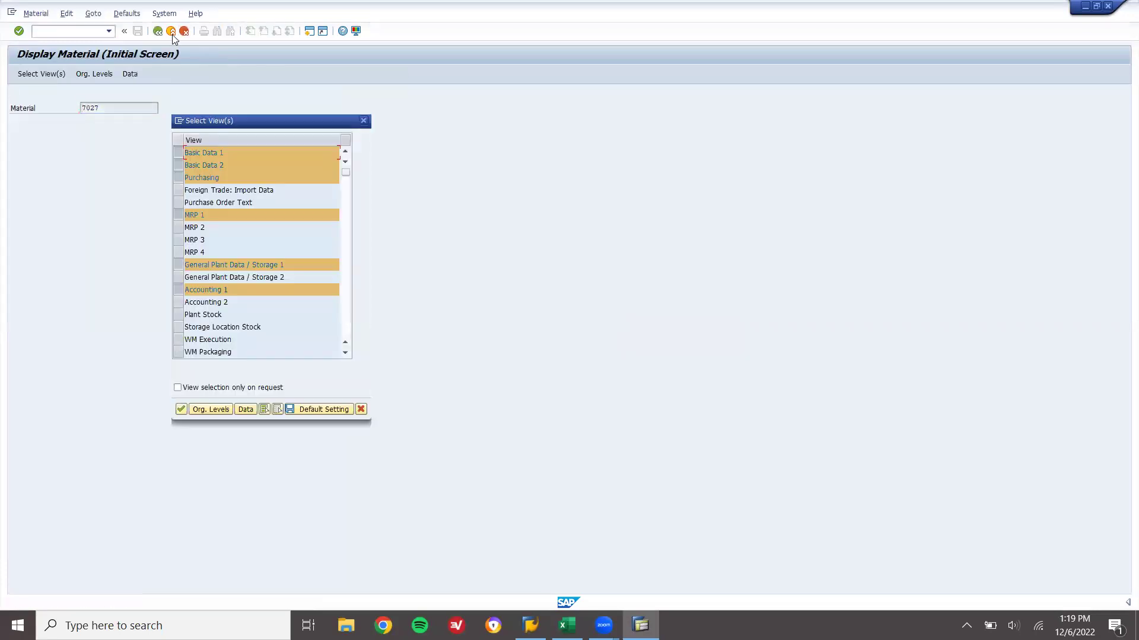
key("Return")
key("Return")
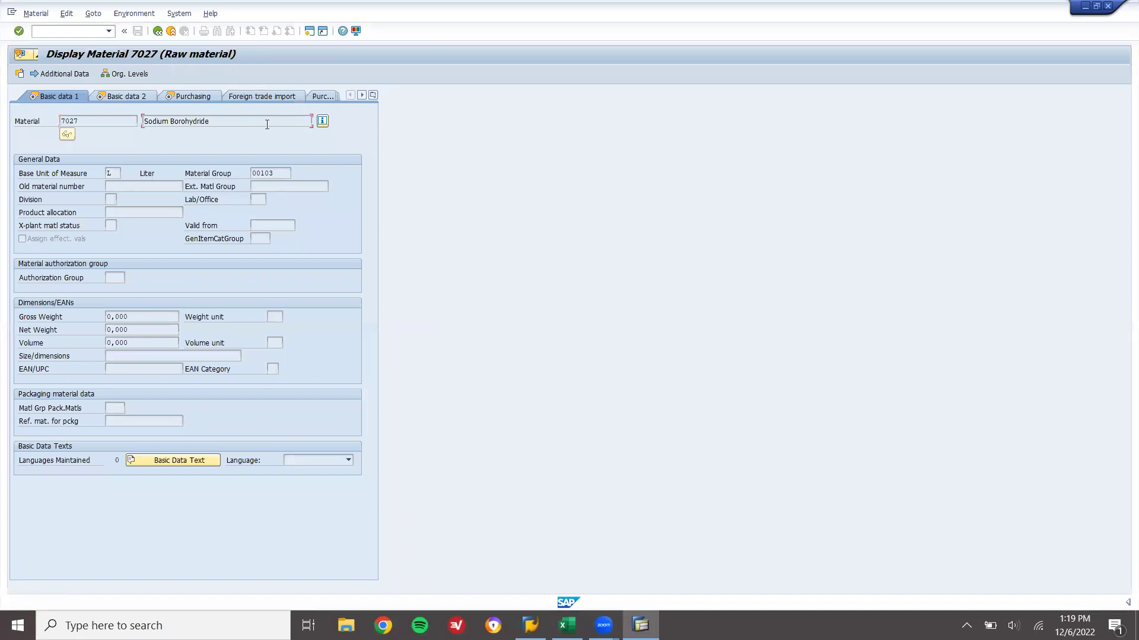
left_click(157, 32)
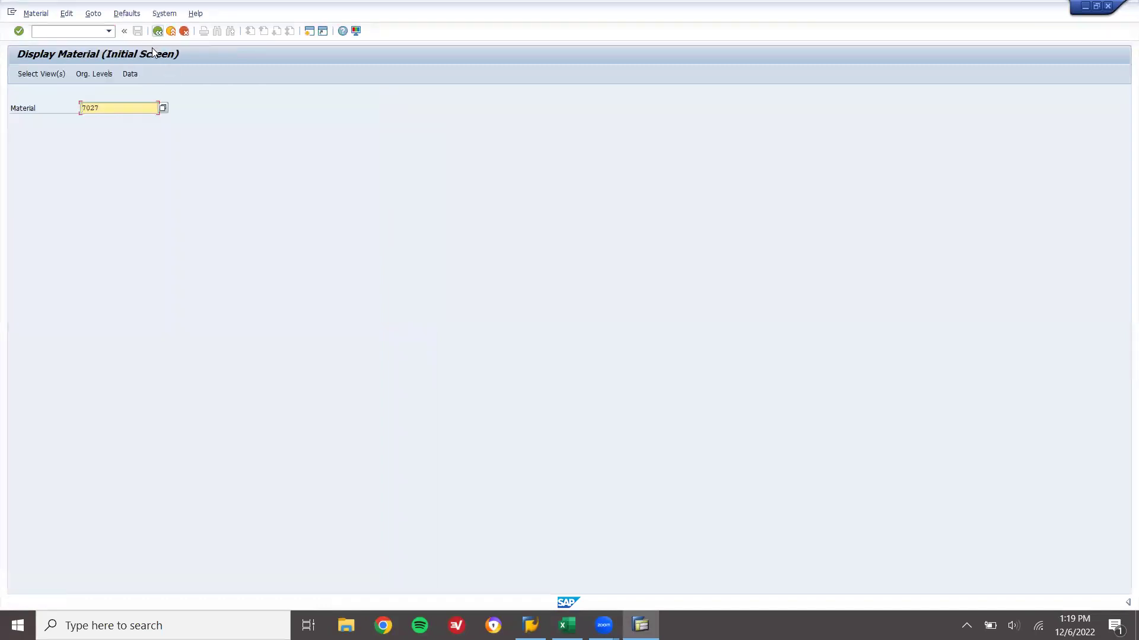
left_click(121, 108)
key("BackSpace")
type("8")
key("Return")
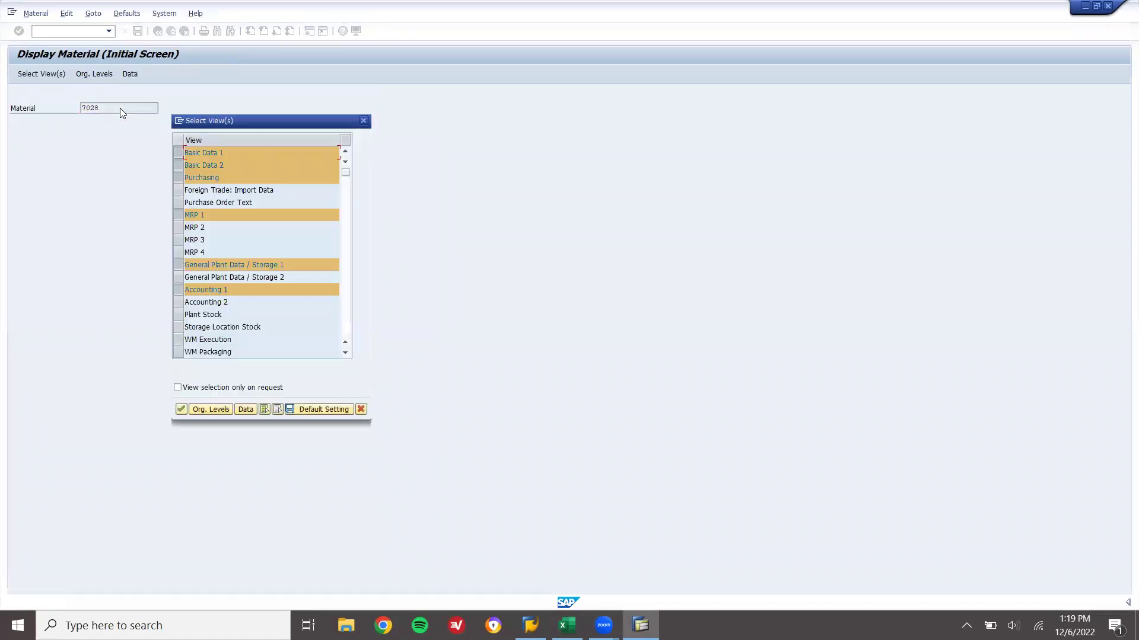
key("Return")
key("Return")
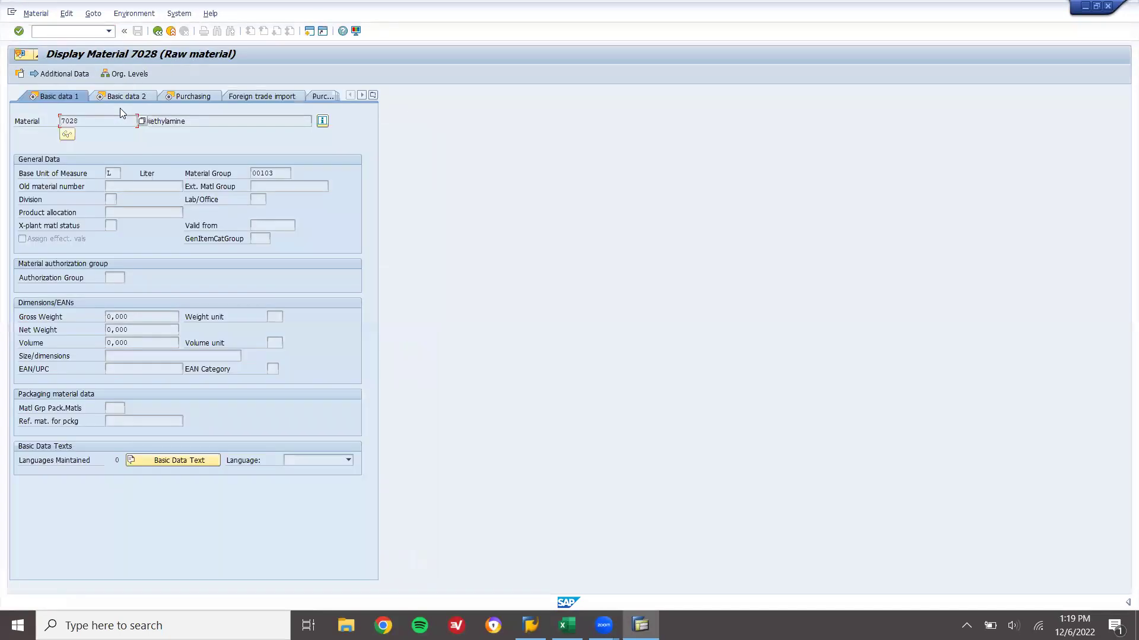
left_click(219, 123)
key("Tab")
left_click(158, 30)
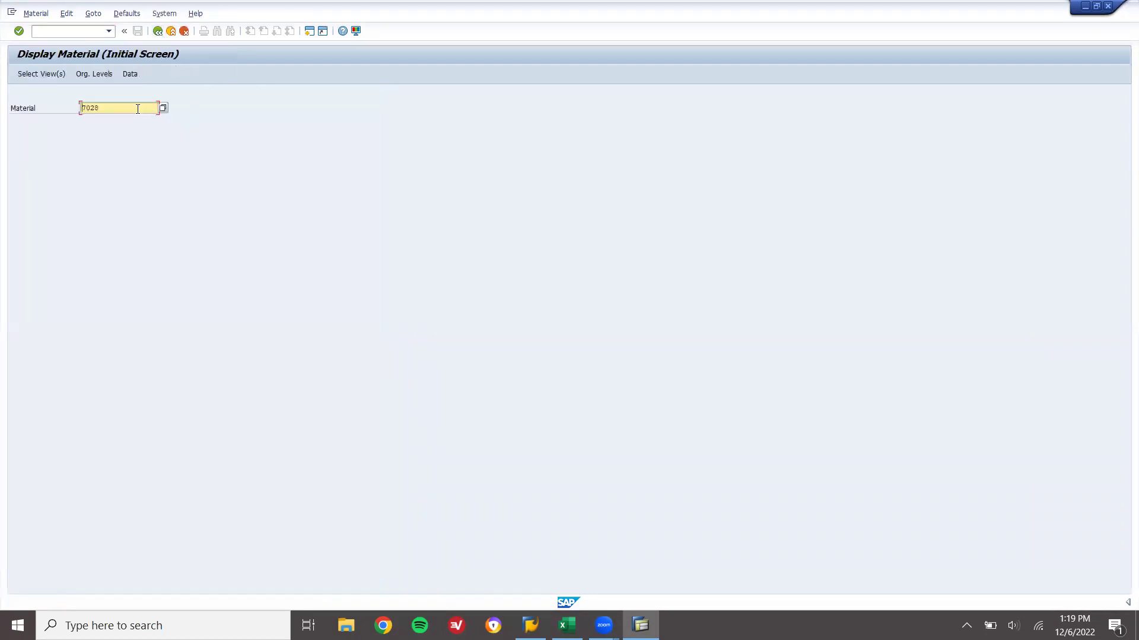
key("BackSpace")
type("9")
key("Return")
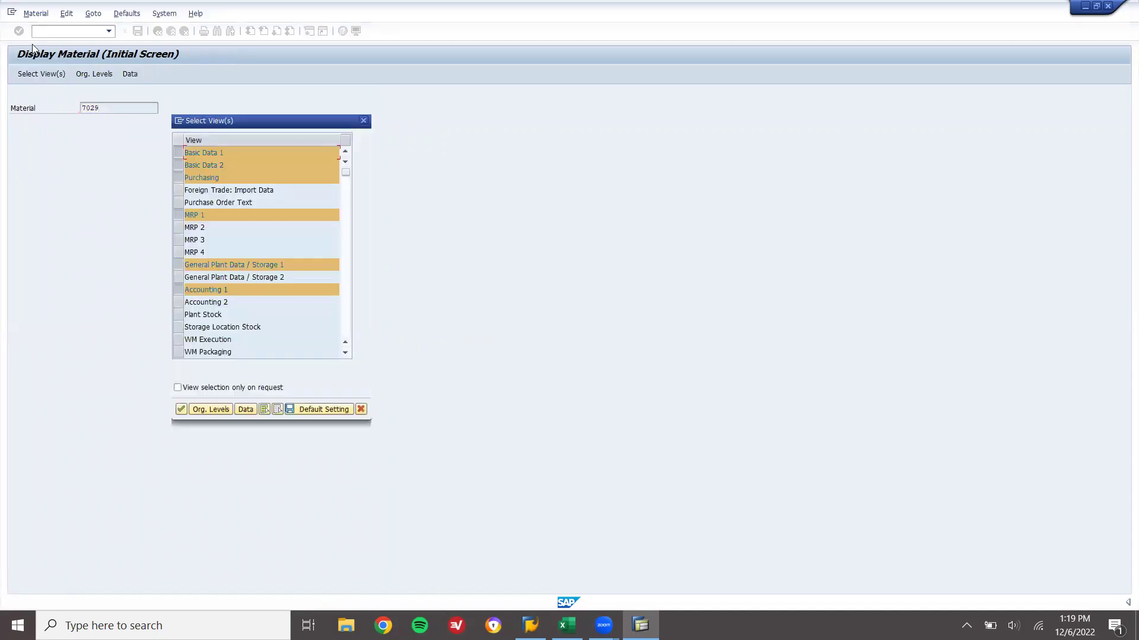
key("Return")
key("Return")
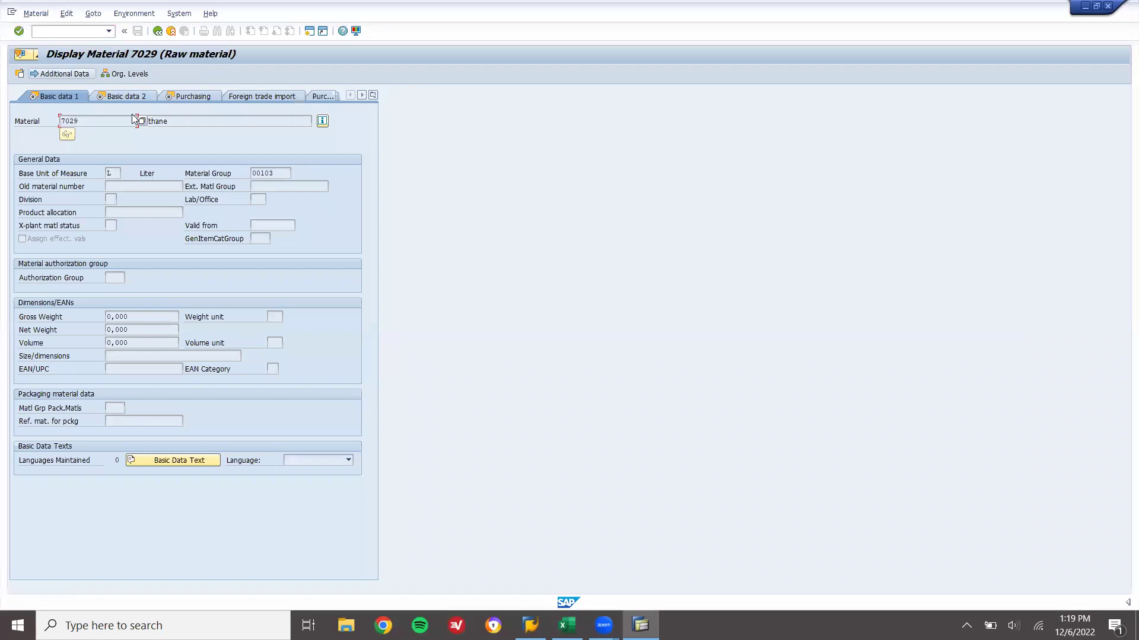
left_click(192, 123)
left_click(117, 174)
key("Return")
left_click(170, 31)
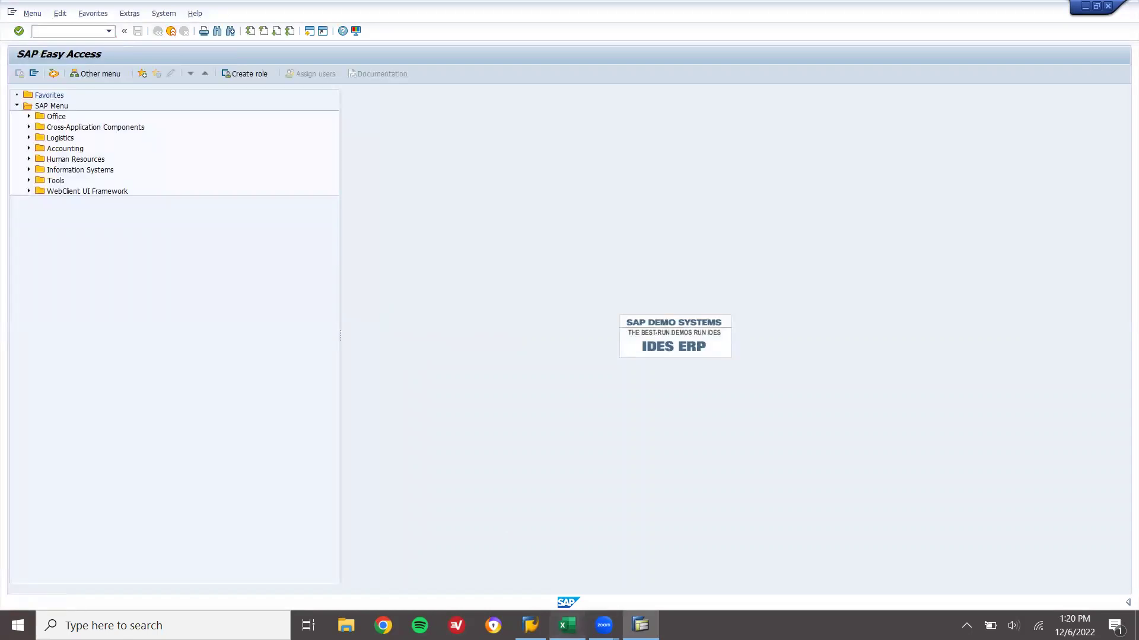
left_click(567, 625)
Set the ticket's Status cell F2 to CLOSED, fixing the initial misspelling CLOASED.
left_click(659, 265)
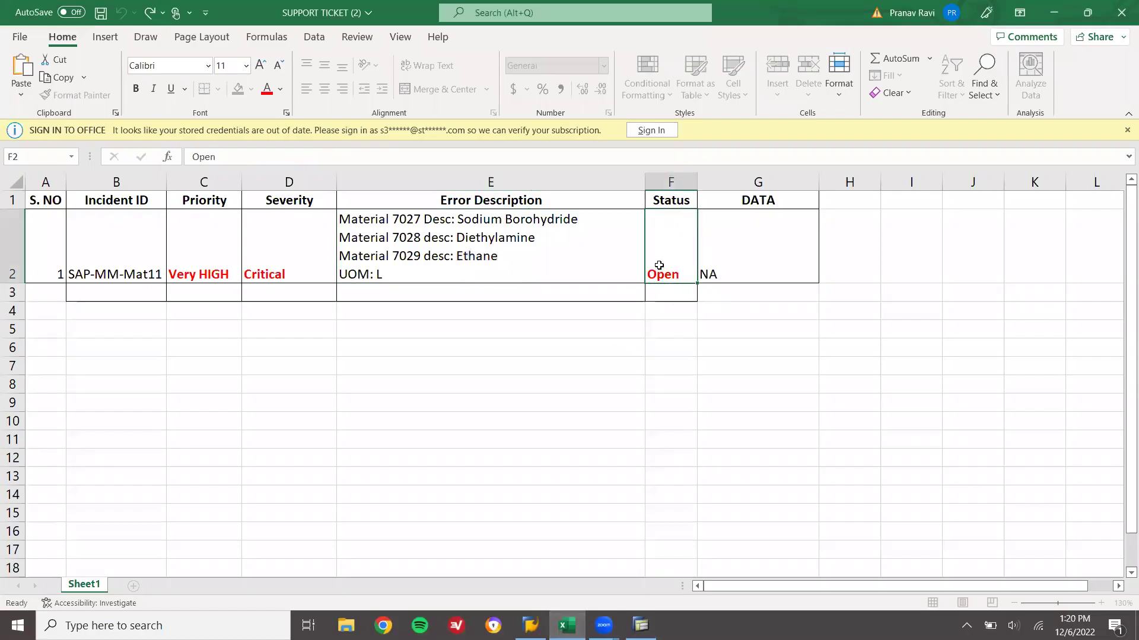
type("CLOASED")
key("ctrl+Return")
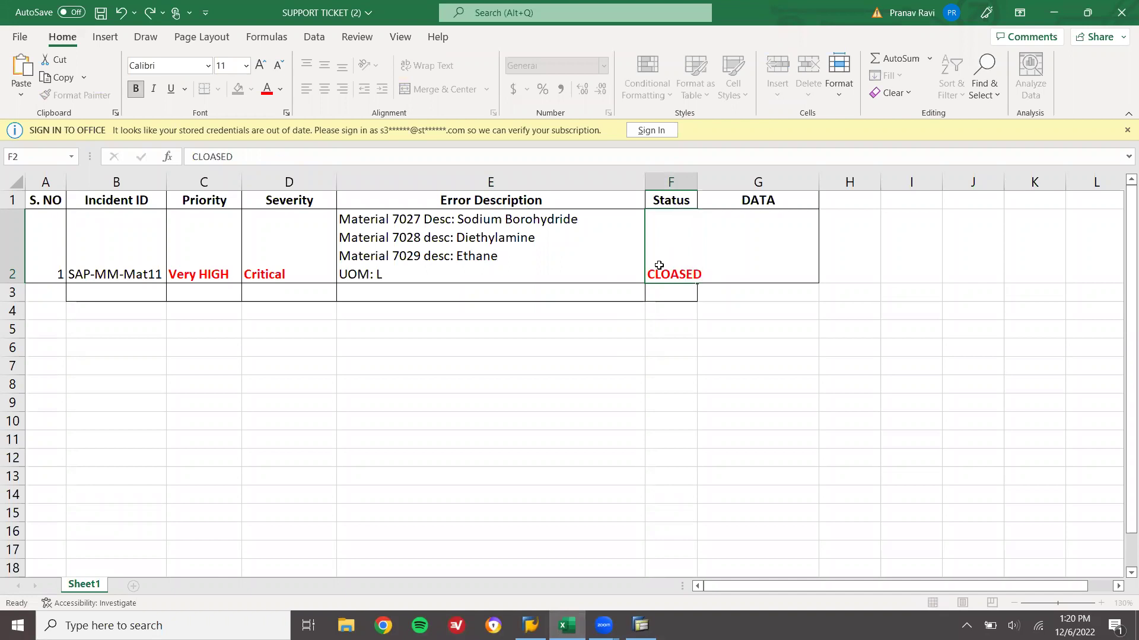
key("Return")
left_click(659, 265)
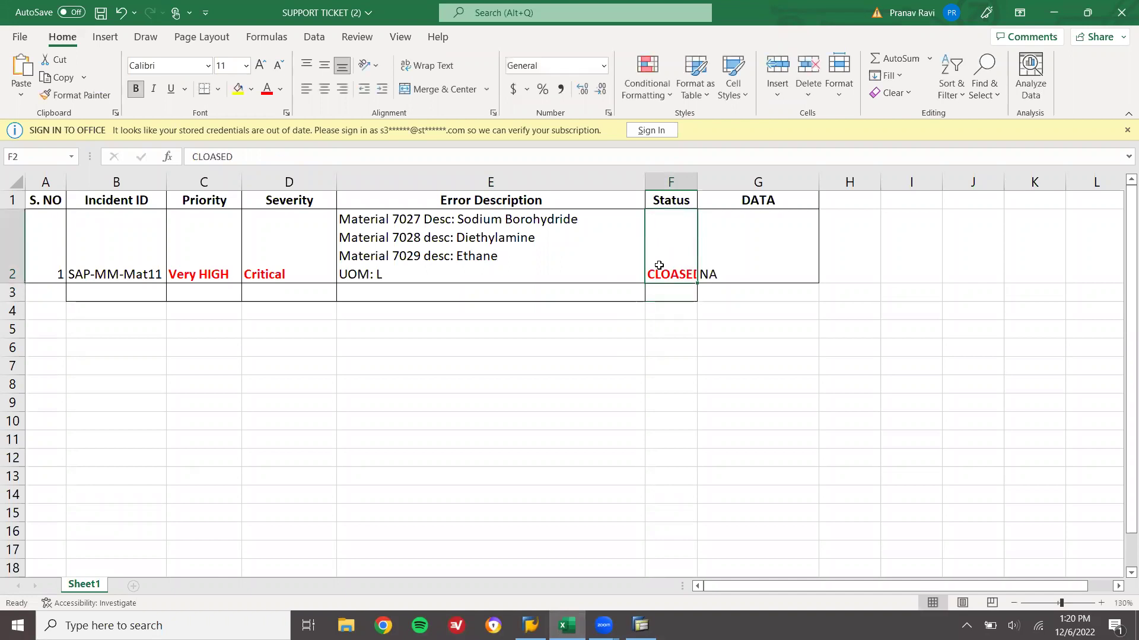
type("CLOSED")
key("Return")
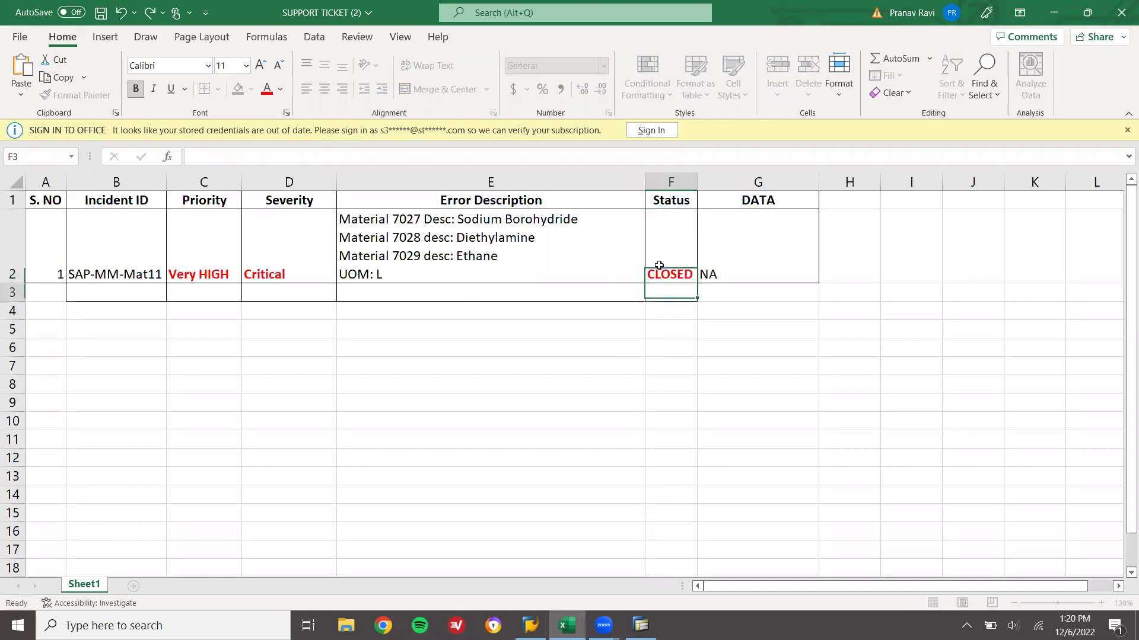